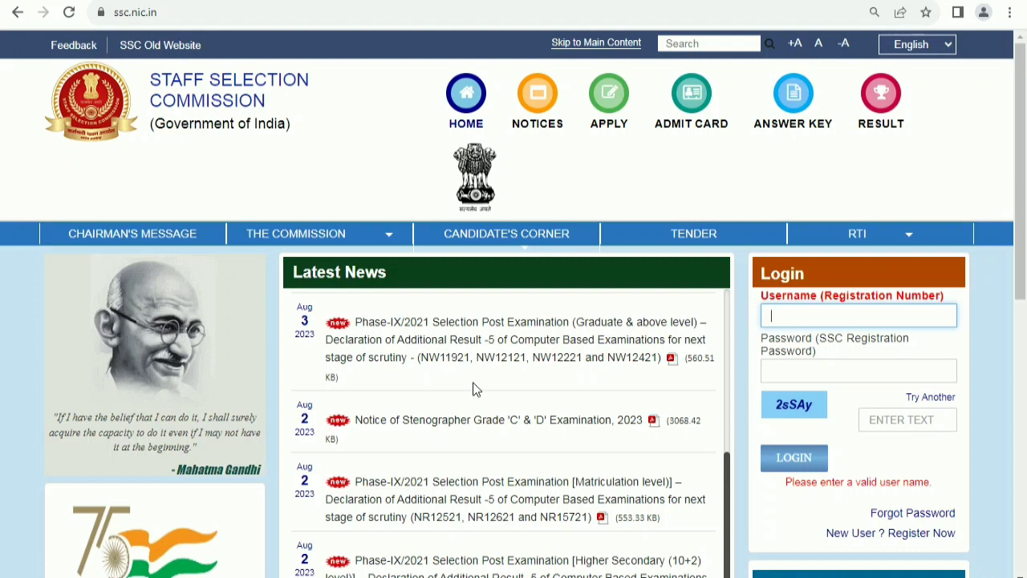
# - View the Stenographer Grade C & D 2023 notice, return home, and open Forgot Password in the Login box
pyautogui.click(453, 422)
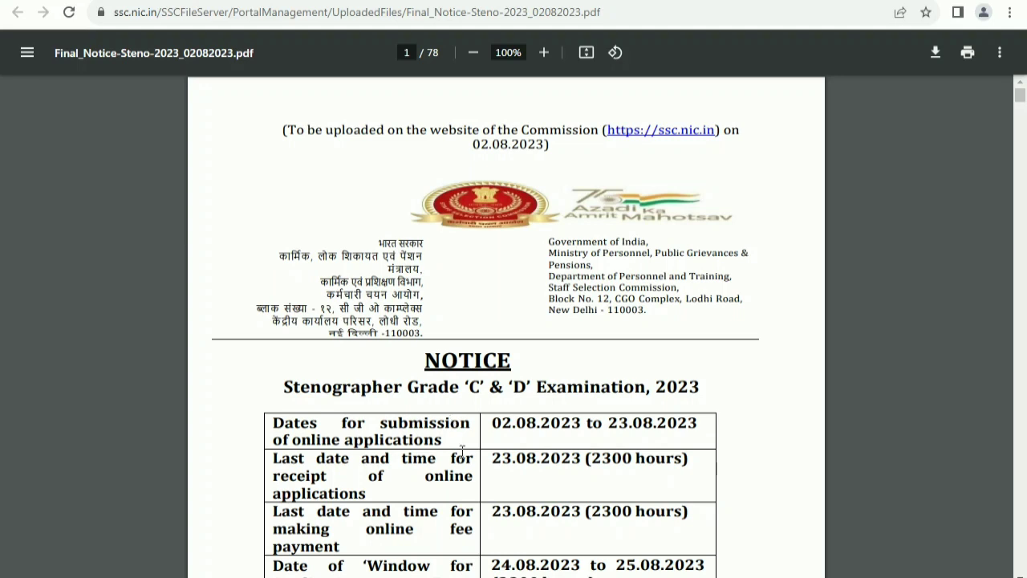
pyautogui.click(185, 0)
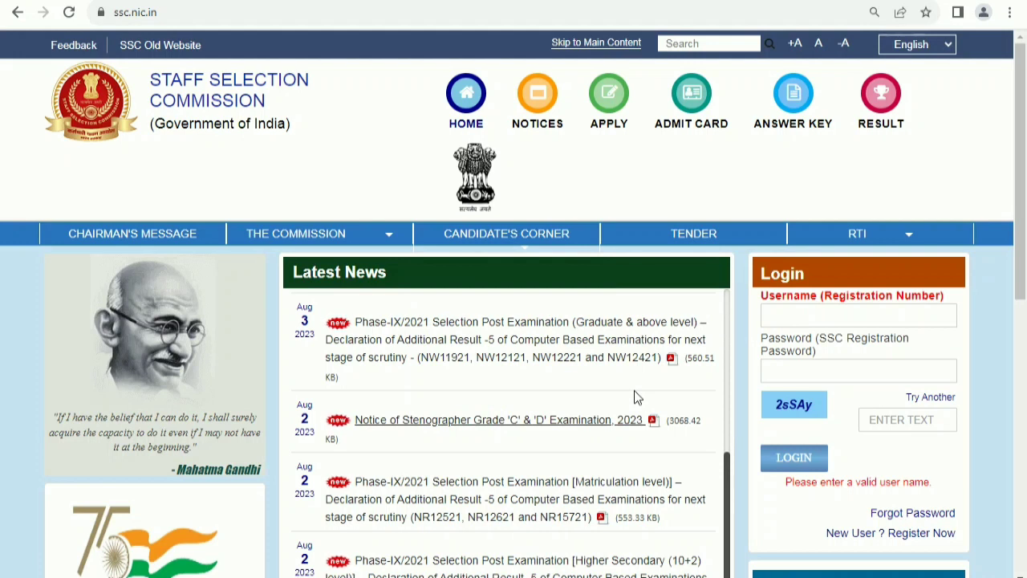
pyautogui.scroll(-1, 667, 442)
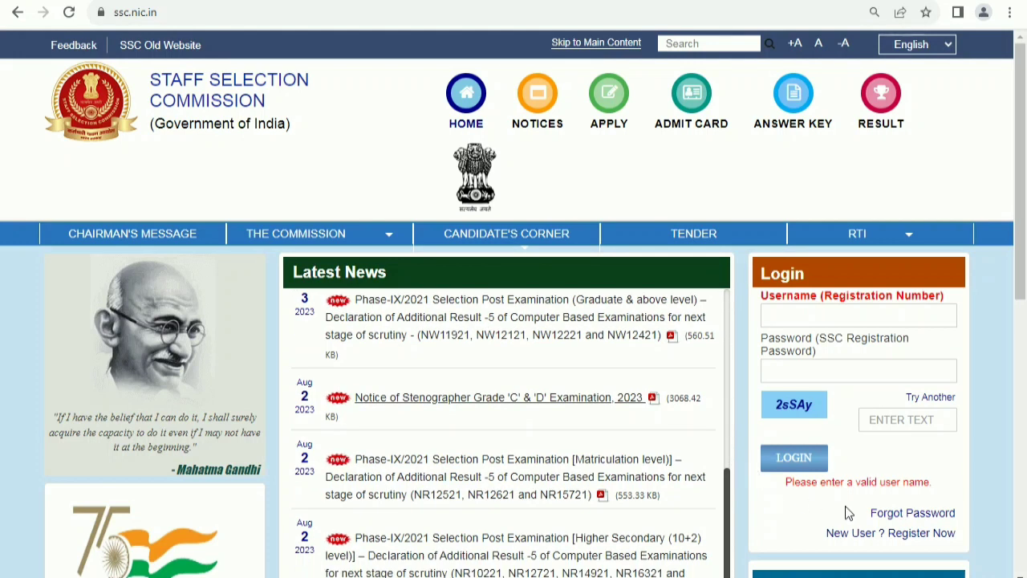
pyautogui.scroll(-2, 845, 505)
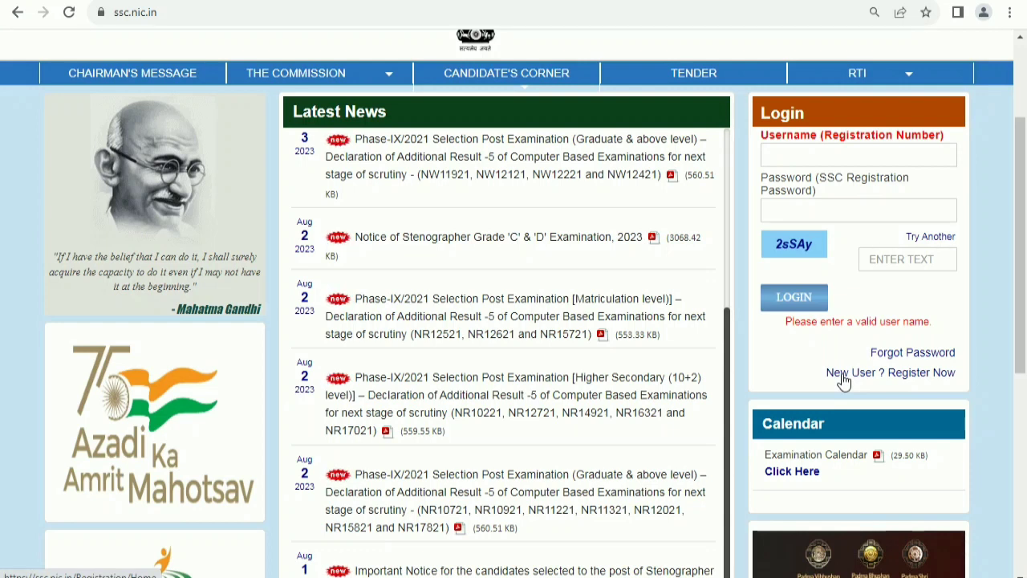
pyautogui.click(886, 353)
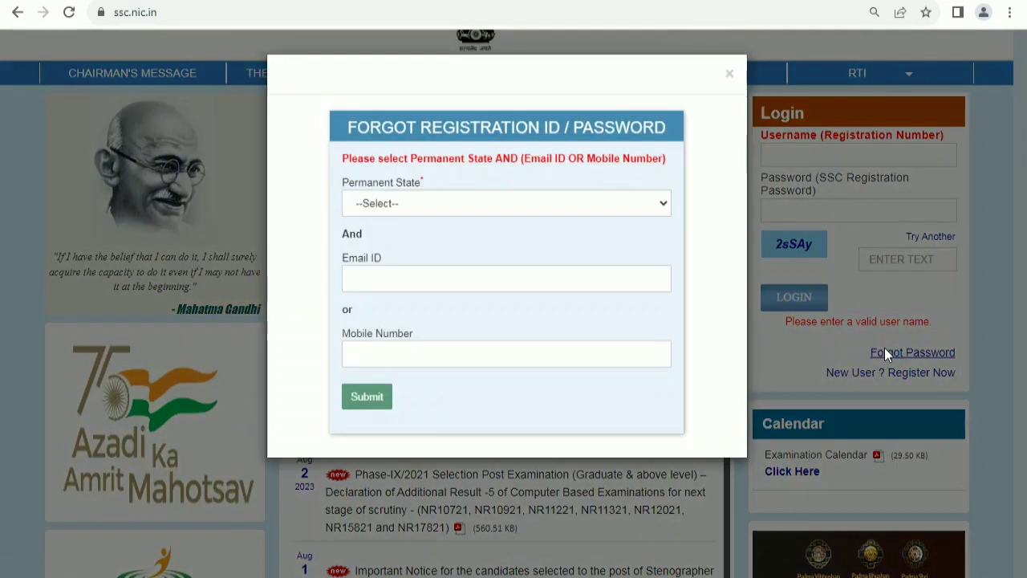
# - Choose Uttar Pradesh as Permanent State, click into Mobile Number, then close the form unsubmitted
pyautogui.click(429, 211)
pyautogui.click(431, 212)
pyautogui.press('u')
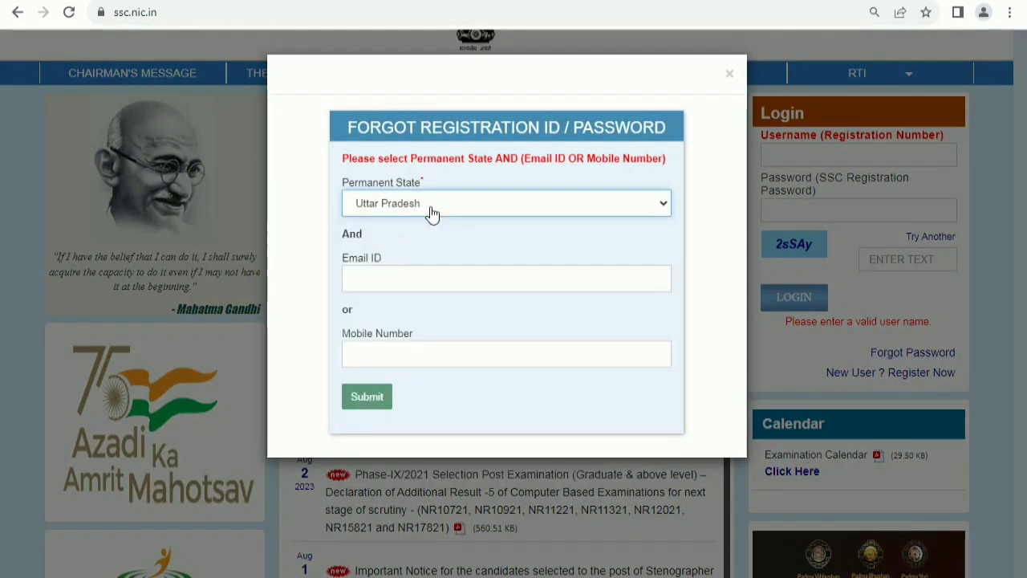
pyautogui.click(407, 353)
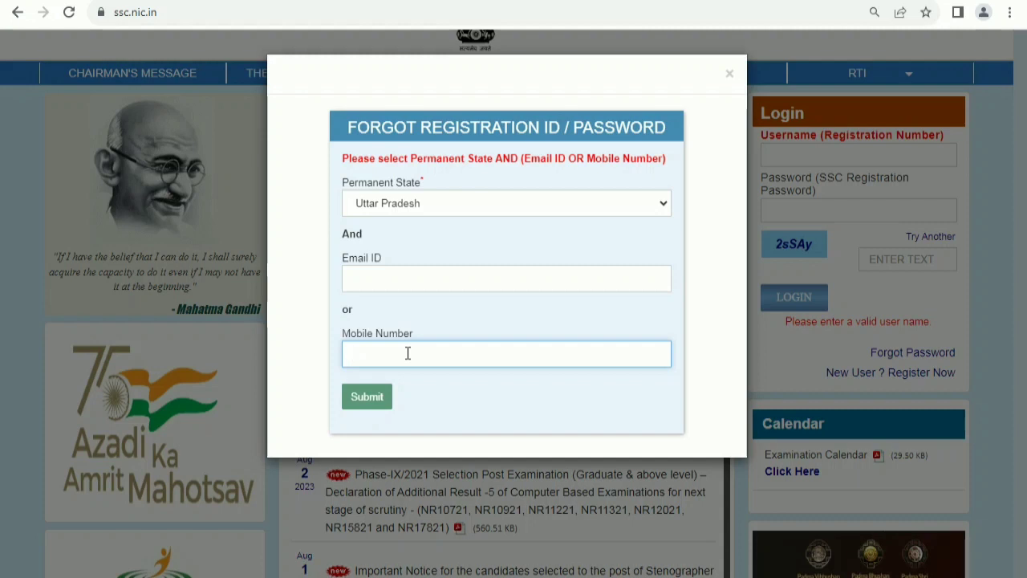
pyautogui.click(729, 75)
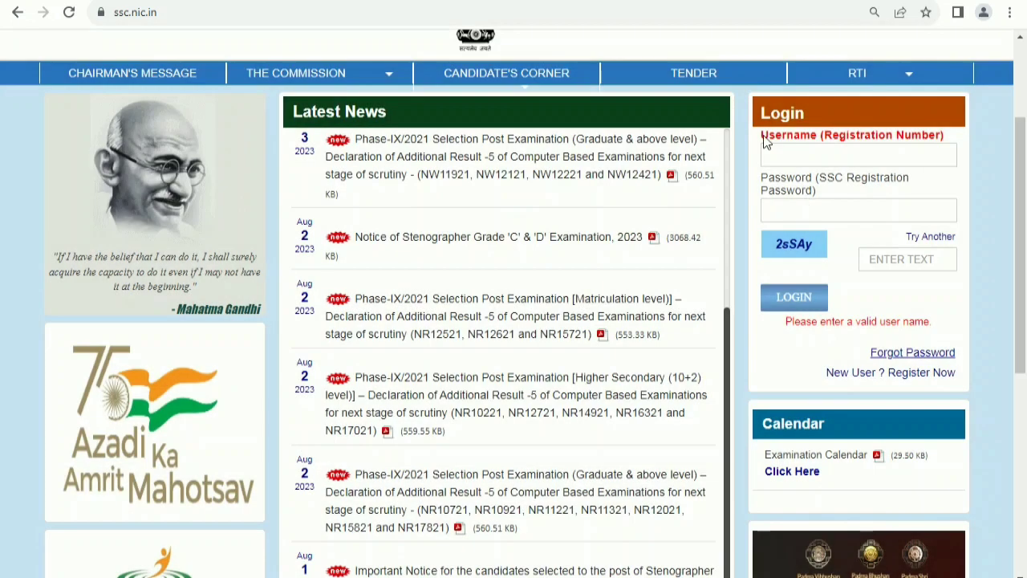
# - Open the new user registration form, answer Yes to having an Aadhaar, and move through the Aadhaar and name fields
pyautogui.click(865, 374)
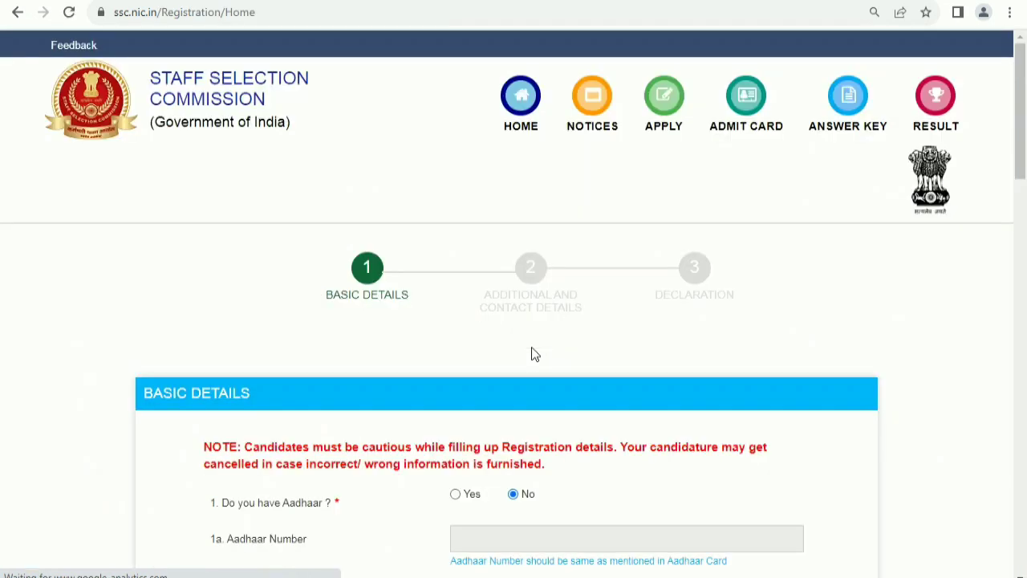
pyautogui.scroll(-4, 522, 355)
pyautogui.click(456, 175)
pyautogui.click(490, 222)
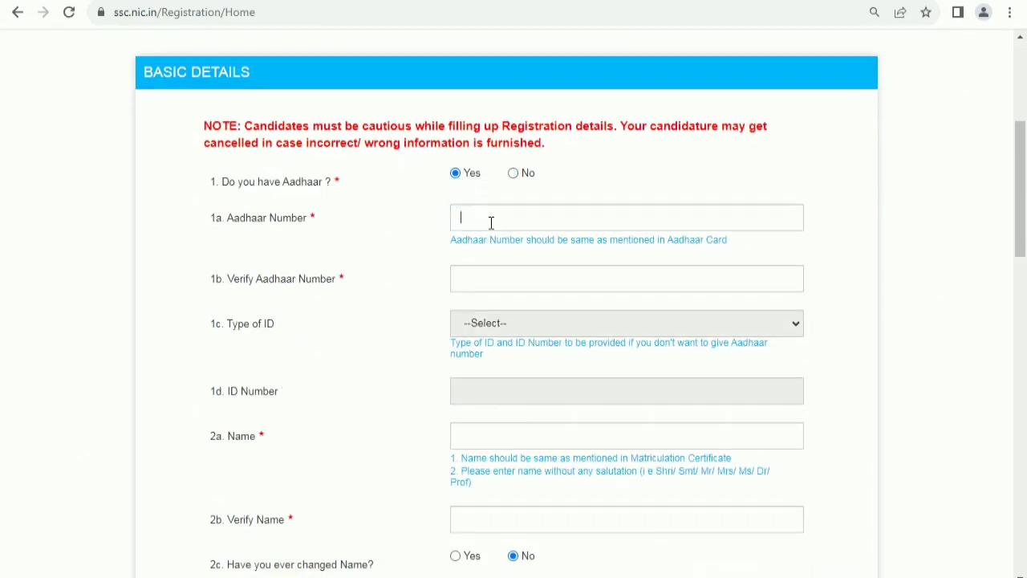
pyautogui.click(490, 279)
pyautogui.scroll(-3, 490, 280)
pyautogui.click(493, 188)
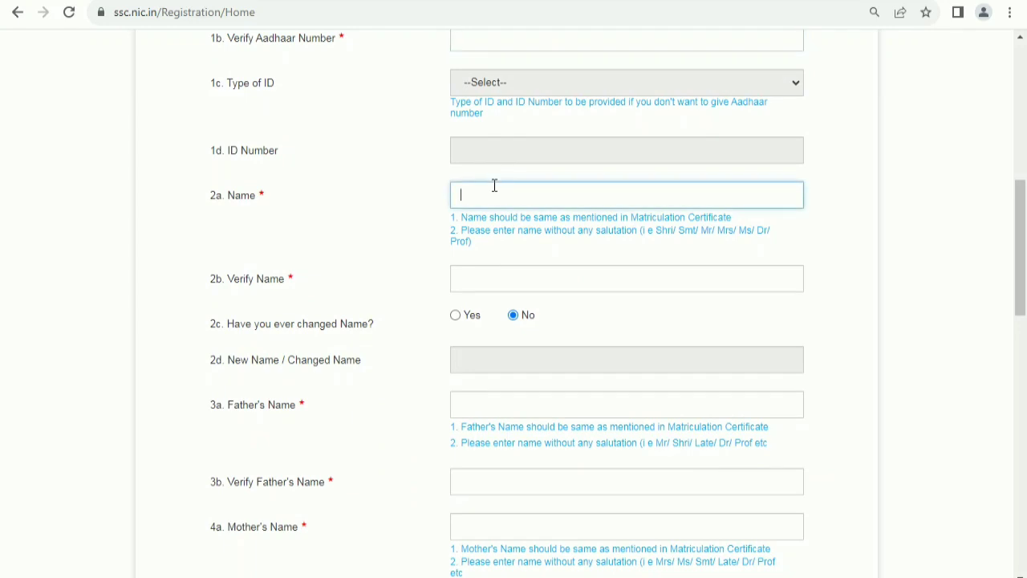
pyautogui.click(500, 277)
pyautogui.scroll(-2, 500, 277)
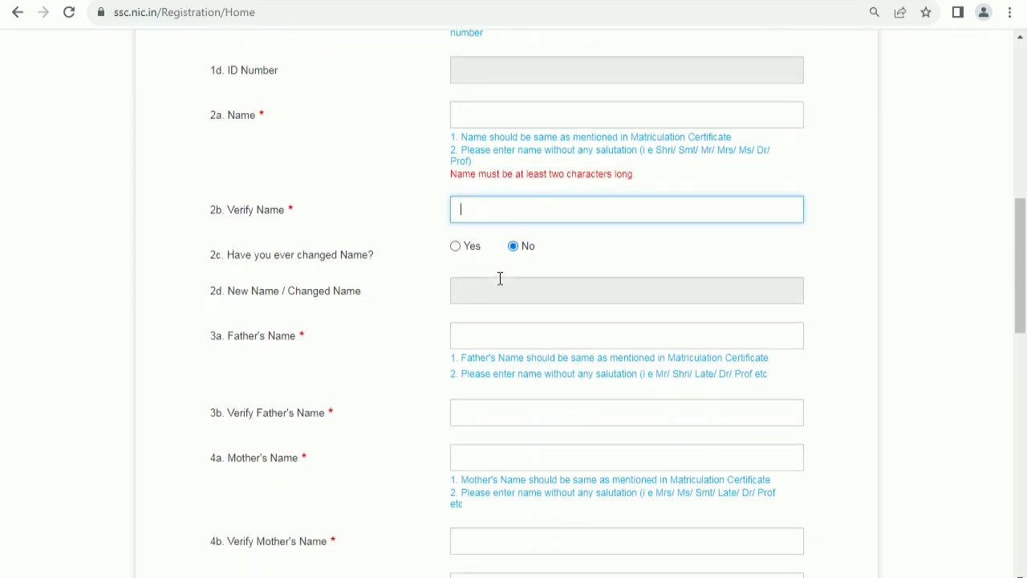
pyautogui.click(500, 251)
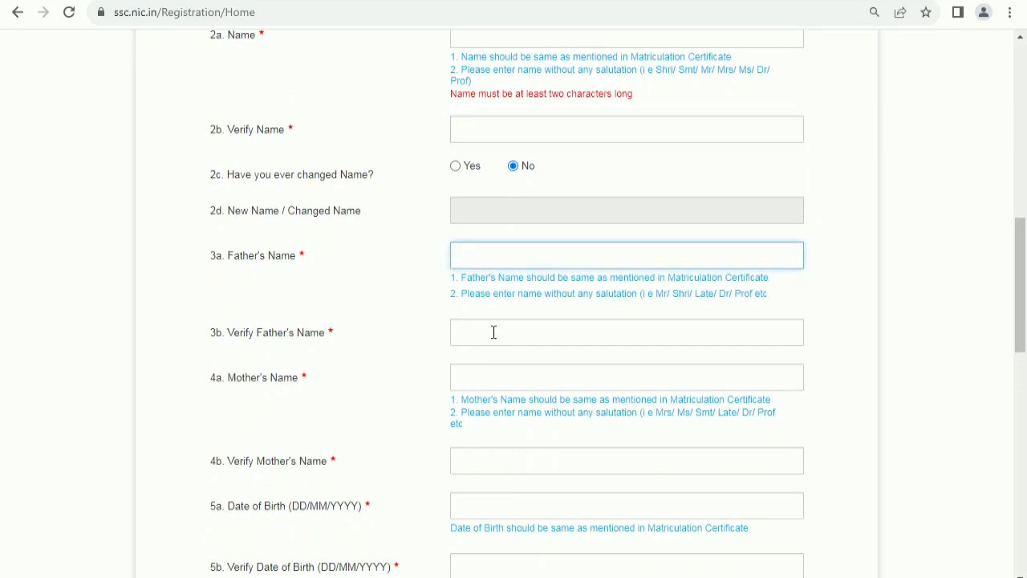
pyautogui.click(493, 333)
pyautogui.scroll(-2, 493, 333)
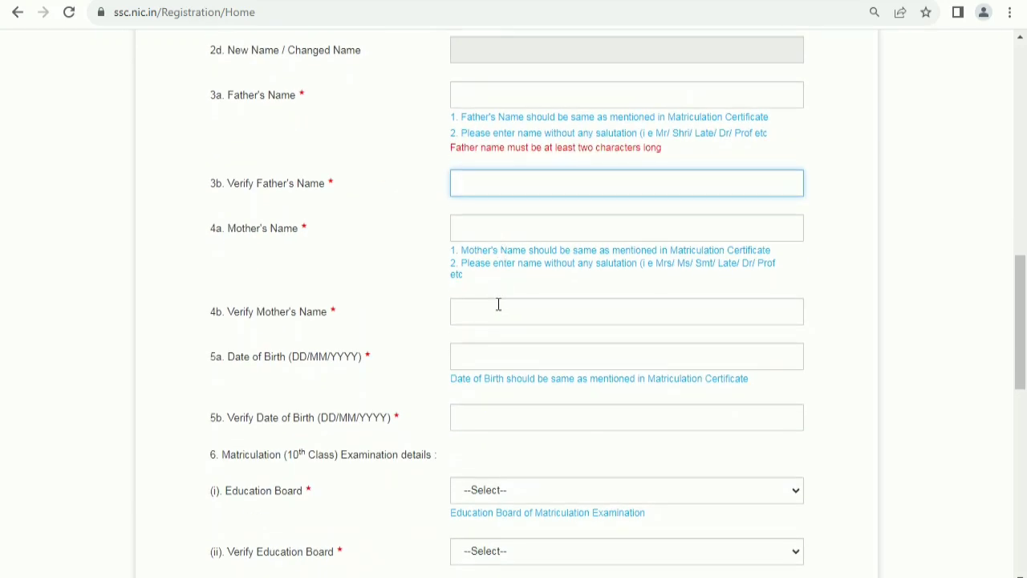
pyautogui.scroll(-2, 499, 305)
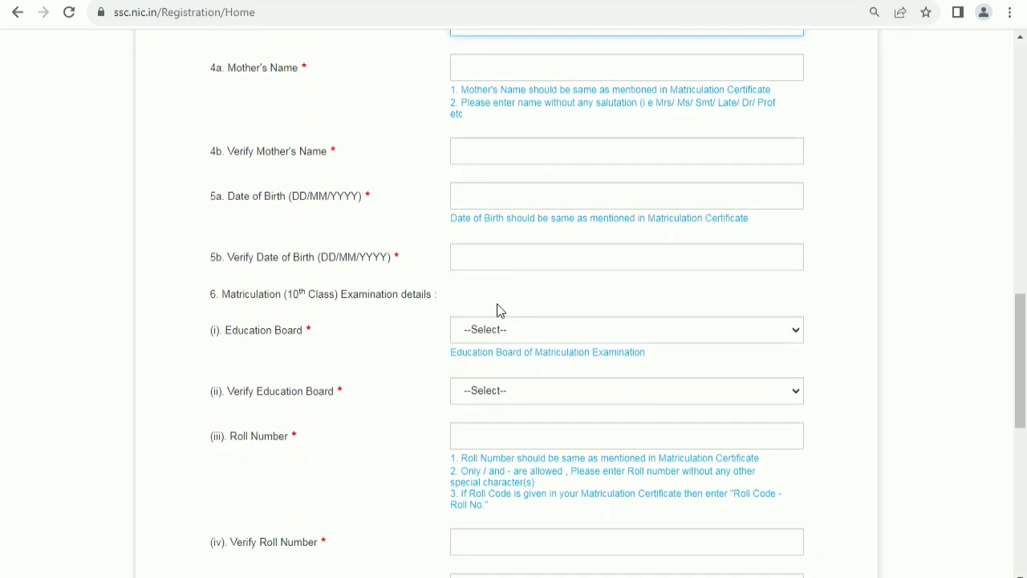
pyautogui.click(495, 258)
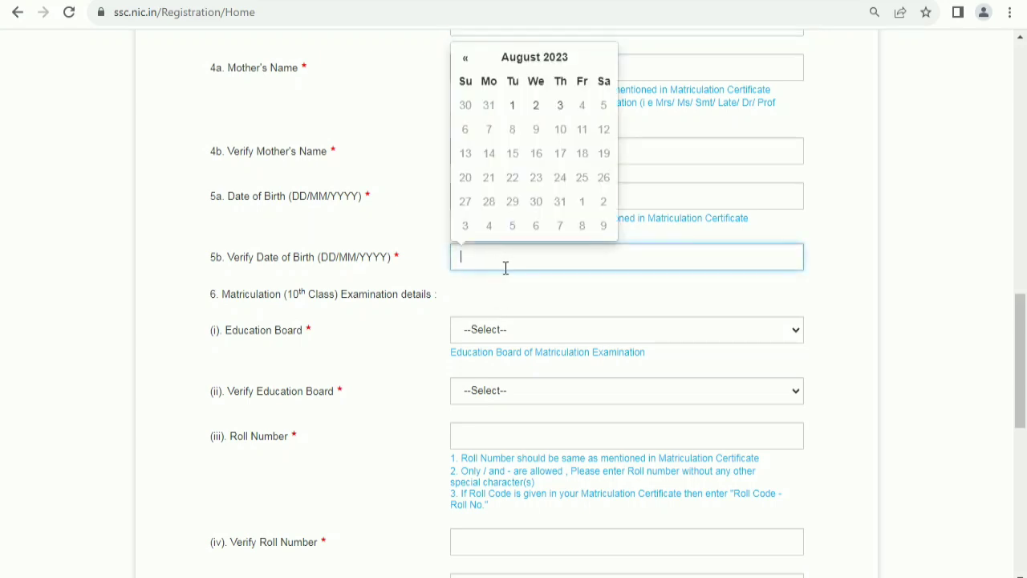
pyautogui.write('02')
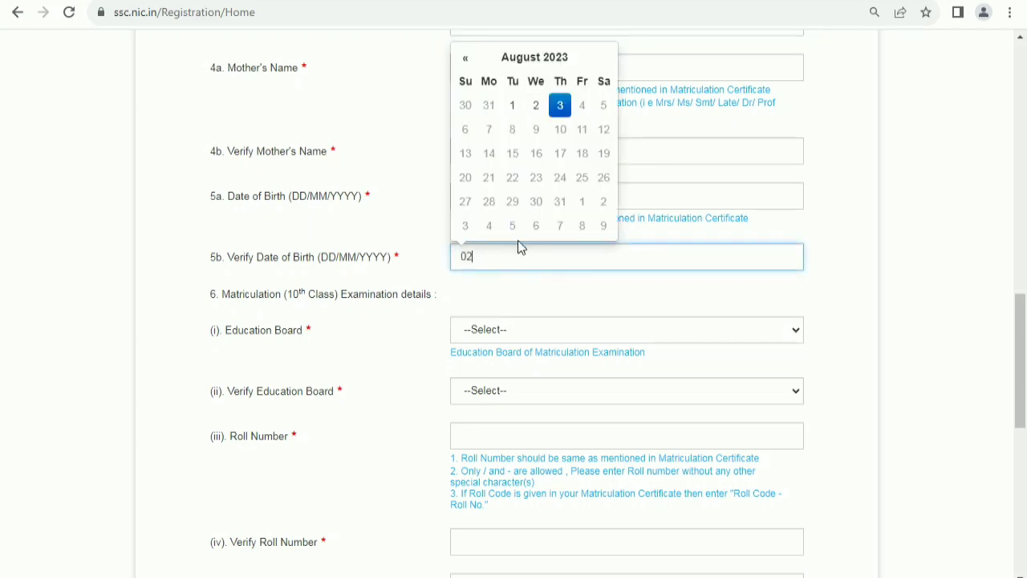
pyautogui.write('/08/2002')
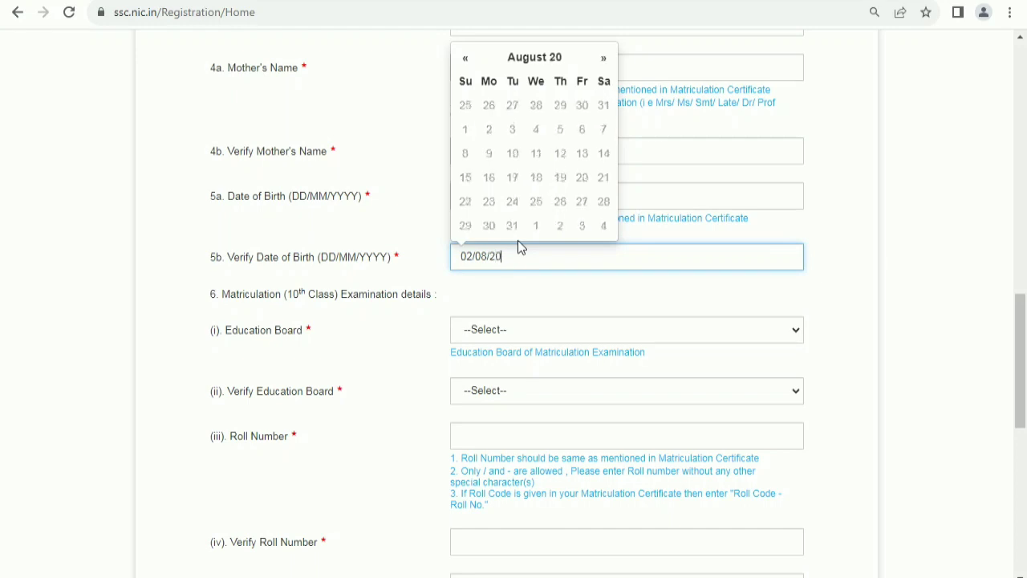
pyautogui.click(505, 293)
# - Select Central Board of Secondary Education (CBSE) as the education board and confirm it
pyautogui.click(520, 328)
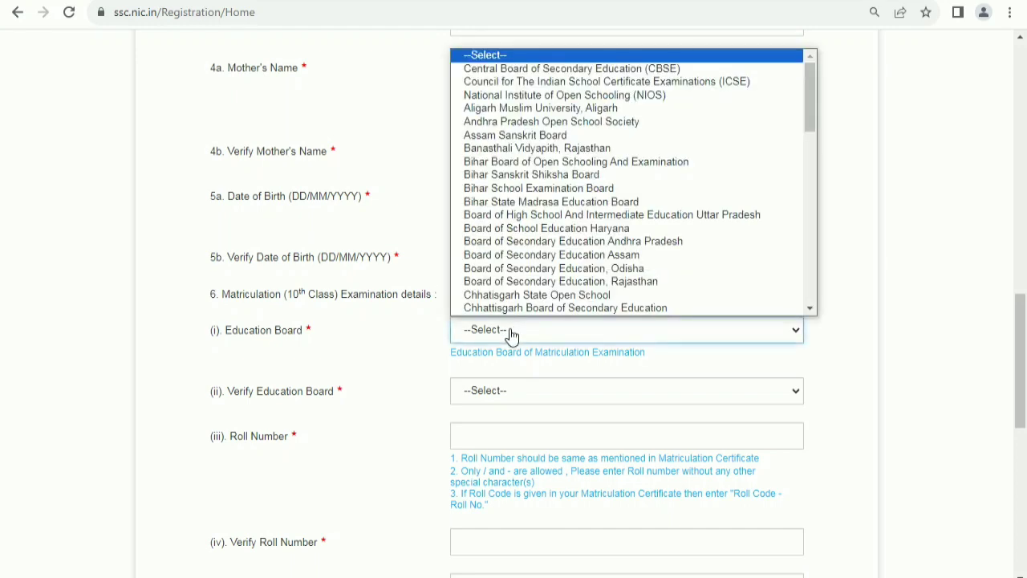
pyautogui.click(502, 335)
pyautogui.click(502, 335)
pyautogui.click(596, 69)
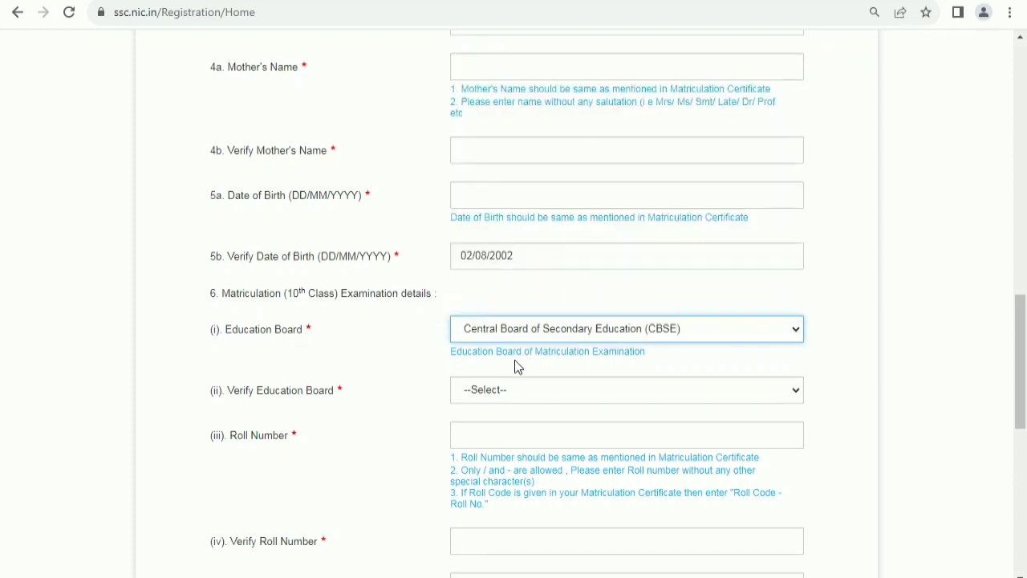
pyautogui.scroll(-1, 516, 362)
pyautogui.click(532, 317)
pyautogui.click(625, 51)
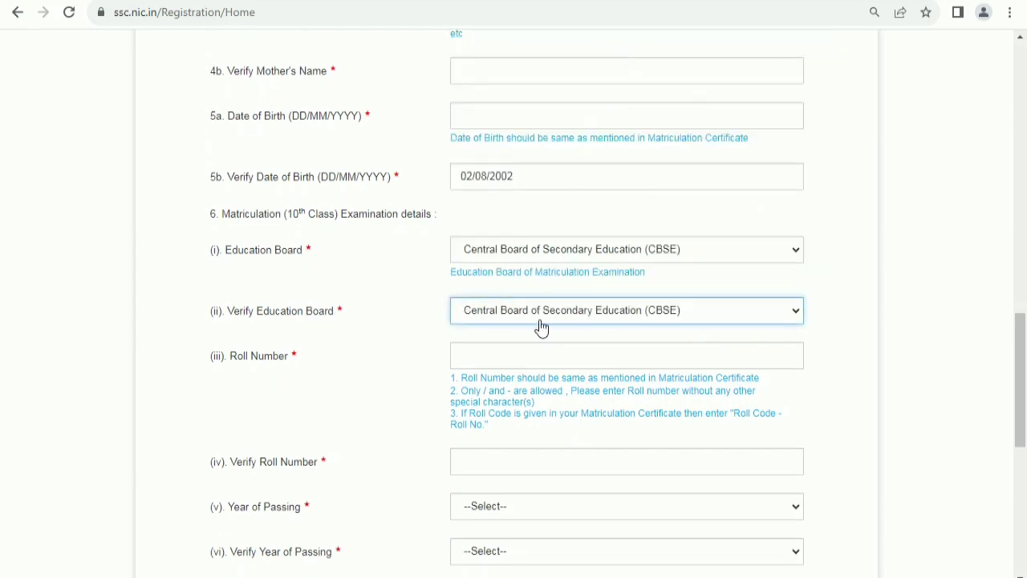
# - Leave year of passing unchanged and mark Male for both gender questions 7a and 7b
pyautogui.scroll(-1, 525, 361)
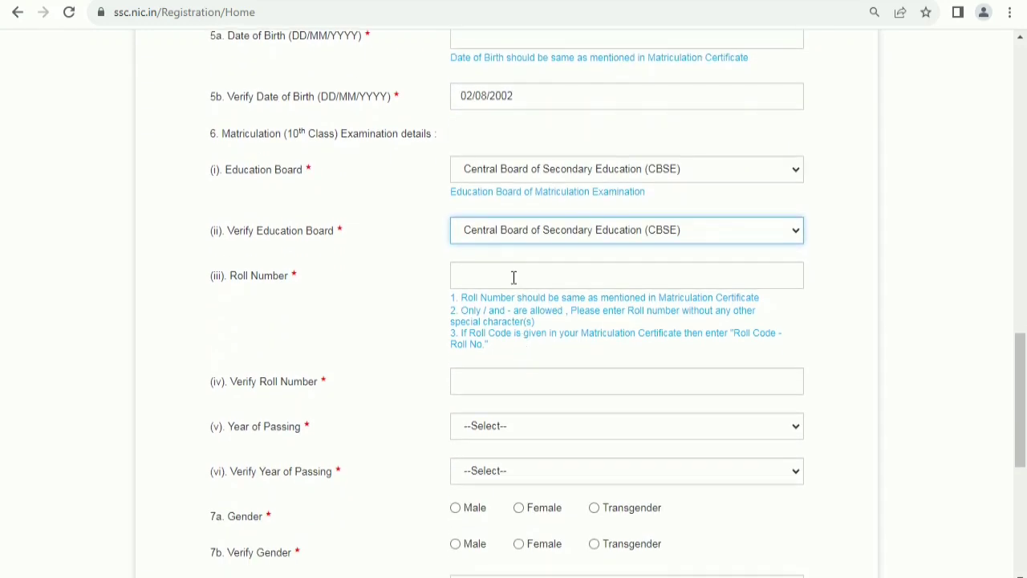
pyautogui.scroll(-2, 495, 388)
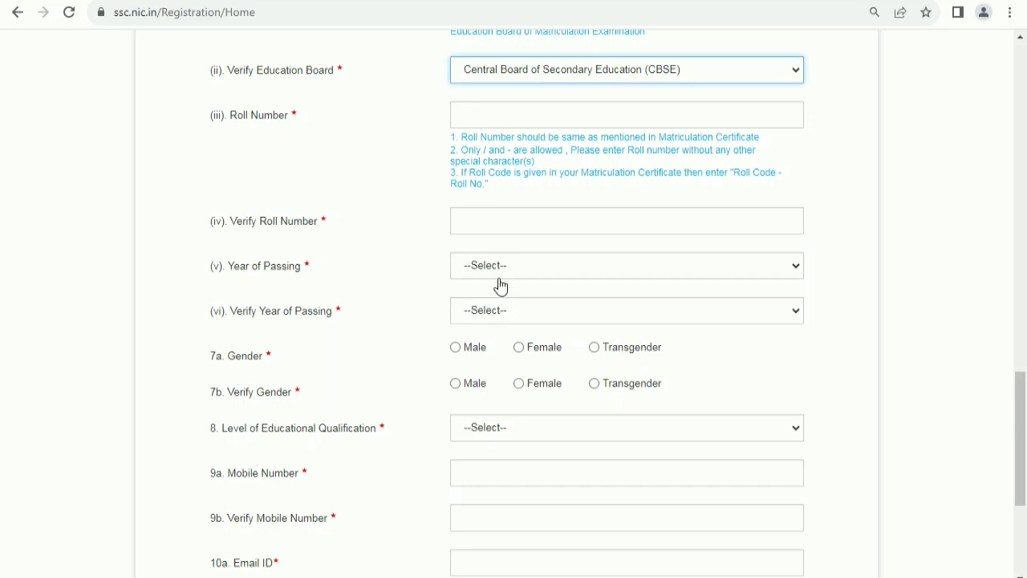
pyautogui.click(499, 274)
pyautogui.click(428, 303)
pyautogui.scroll(-2, 505, 317)
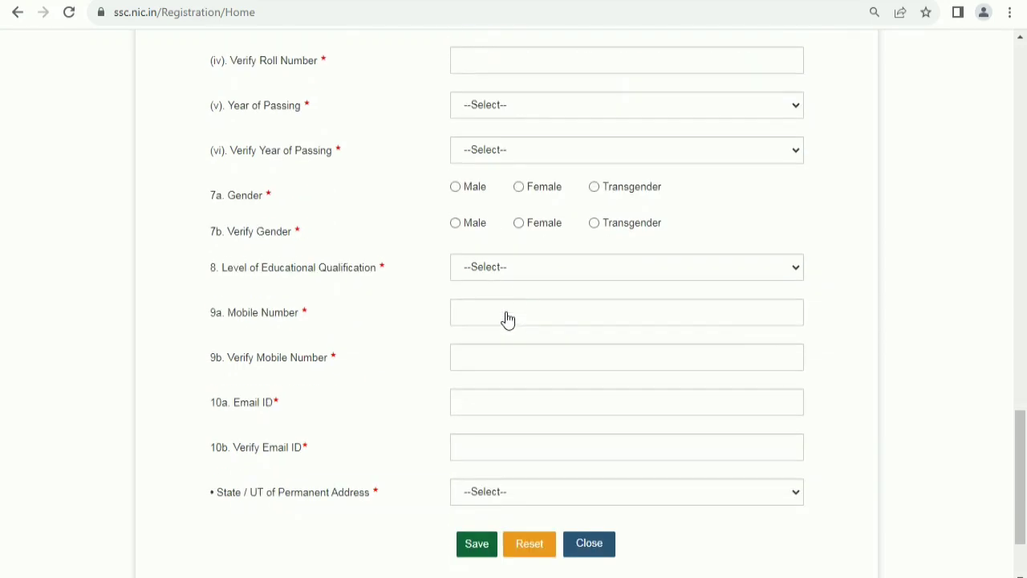
pyautogui.click(455, 187)
pyautogui.click(458, 223)
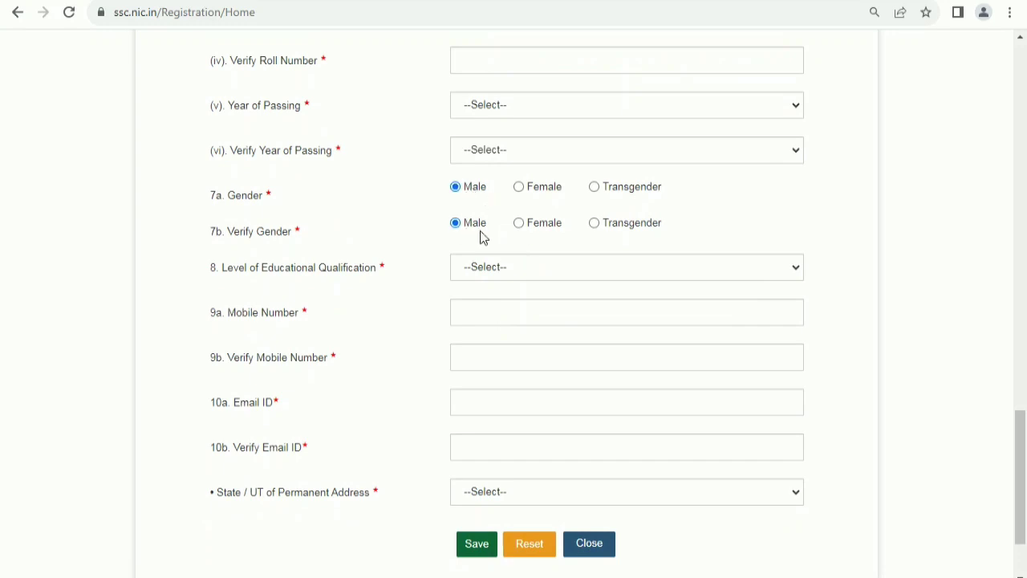
# - Choose Higher Secondary (10+2) as qualification and move through the mobile and email fields
pyautogui.click(501, 271)
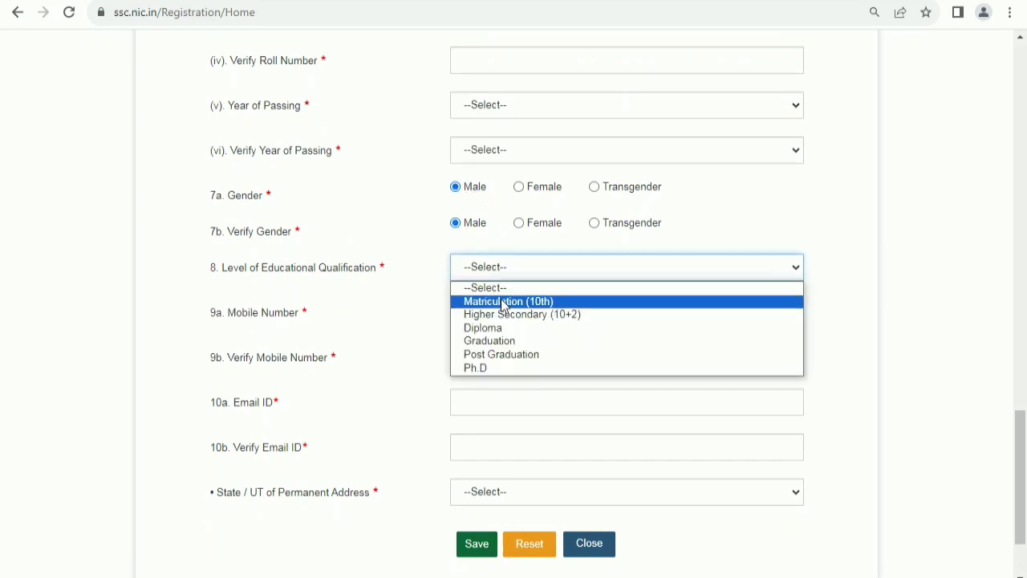
pyautogui.click(545, 316)
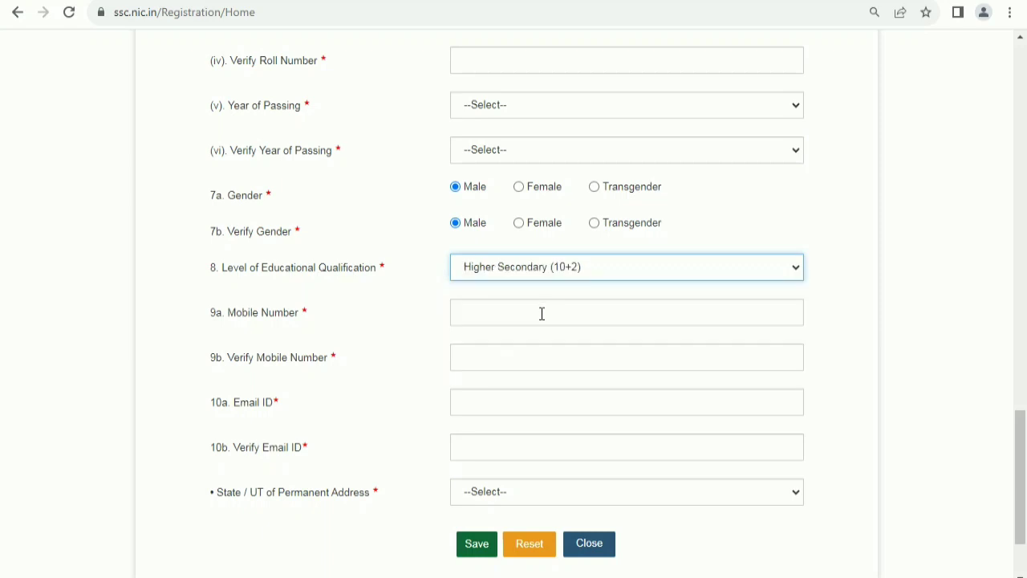
pyautogui.click(542, 314)
pyautogui.click(522, 356)
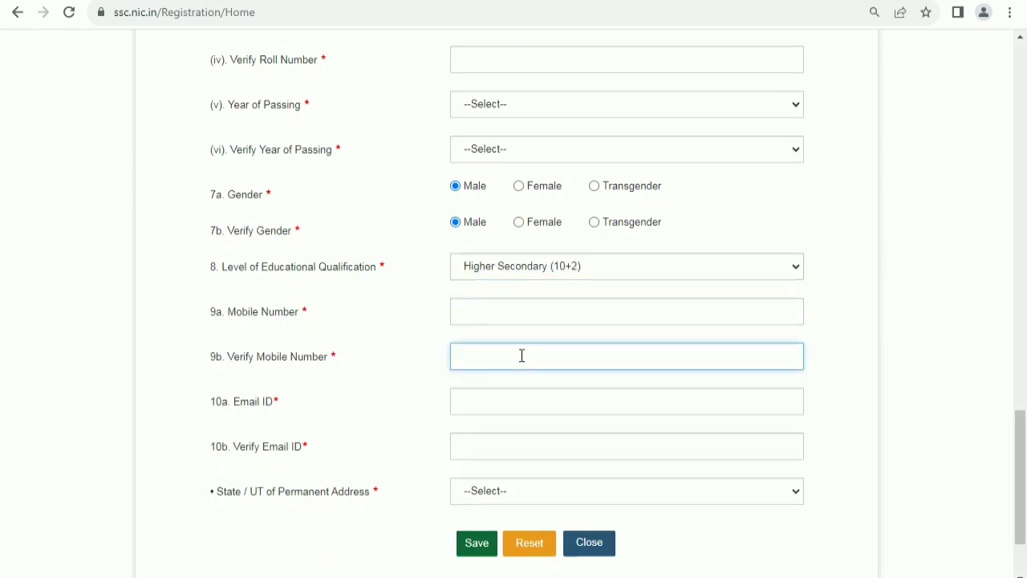
pyautogui.scroll(-2, 514, 337)
pyautogui.click(508, 299)
pyautogui.click(507, 332)
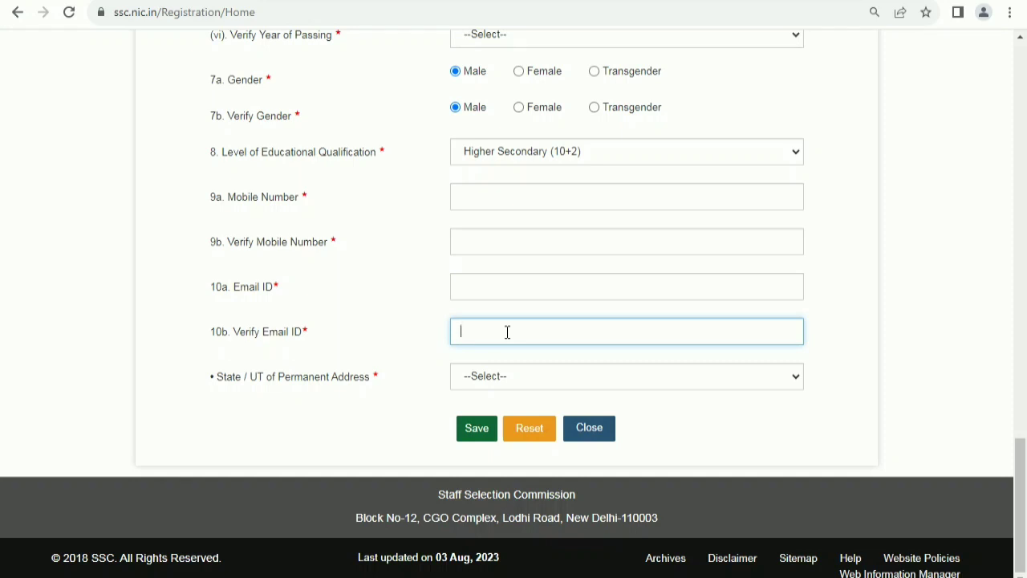
# - Set State / UT of Permanent Address to Uttar Pradesh, then close the registration form without saving
pyautogui.click(507, 376)
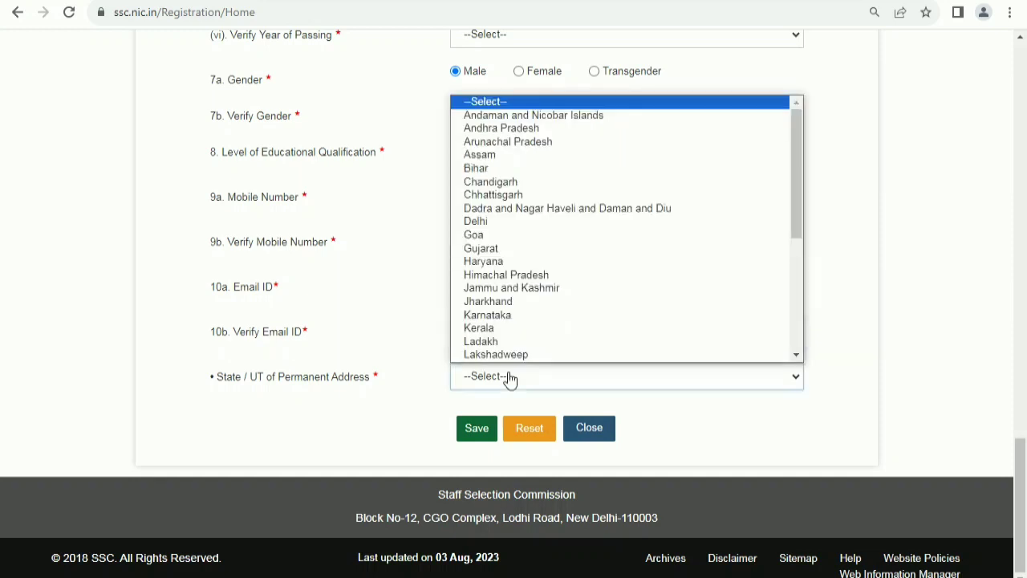
pyautogui.press('u')
pyautogui.click(510, 380)
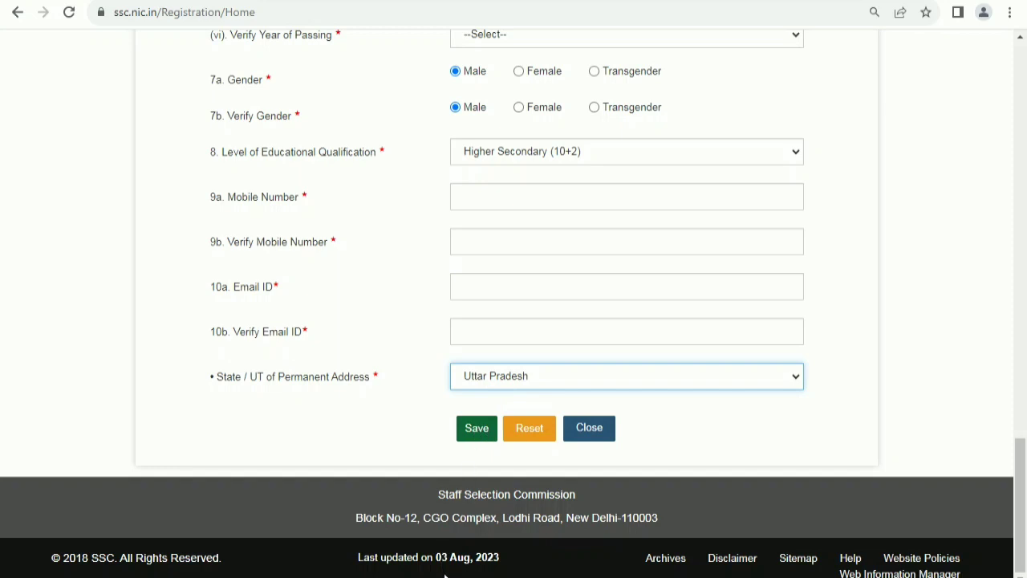
pyautogui.click(812, 194)
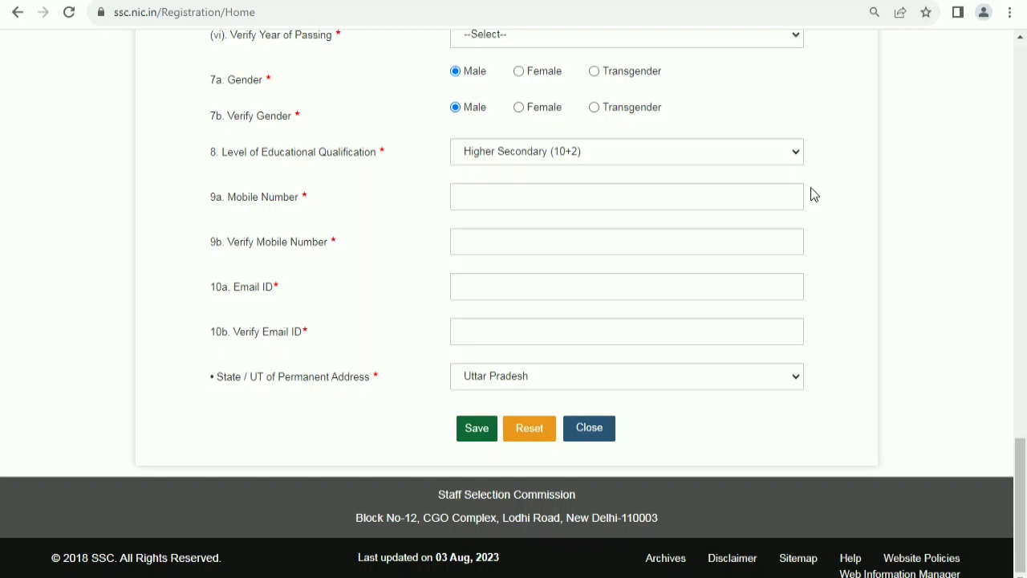
pyautogui.click(606, 436)
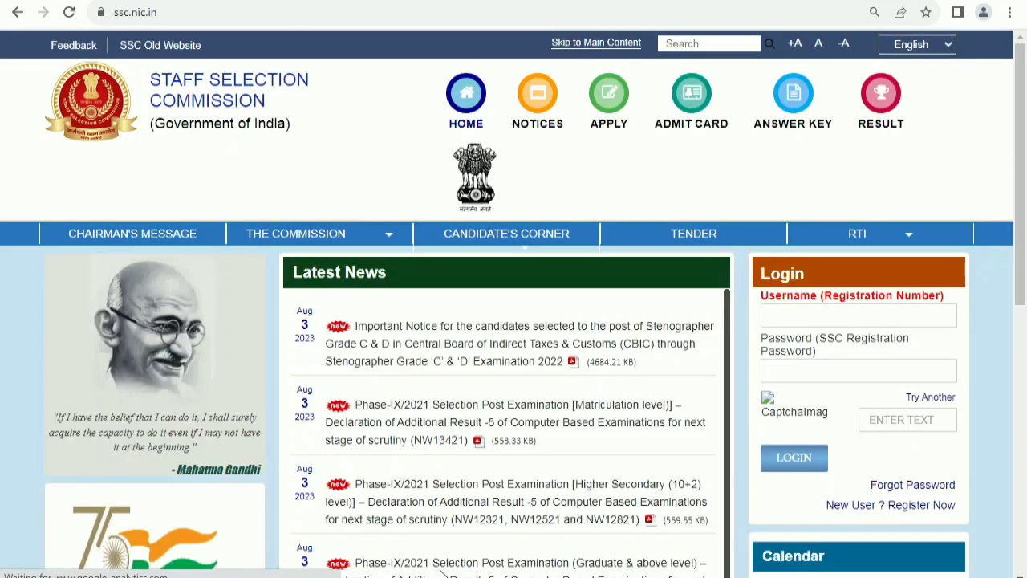
# - Scroll to the Login panel and click into the Username, Password and captcha fields
pyautogui.scroll(-1, 809, 364)
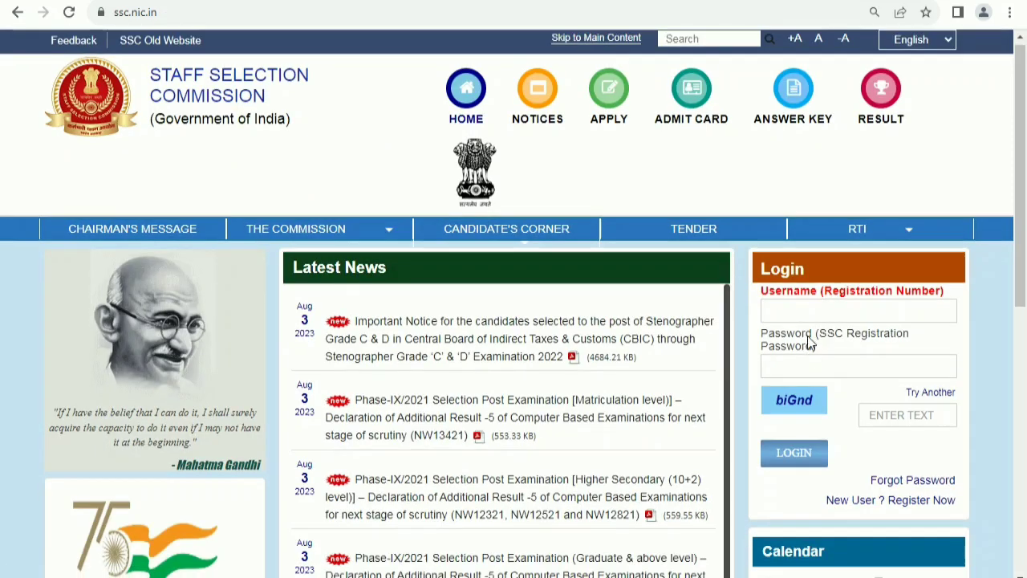
pyautogui.click(820, 232)
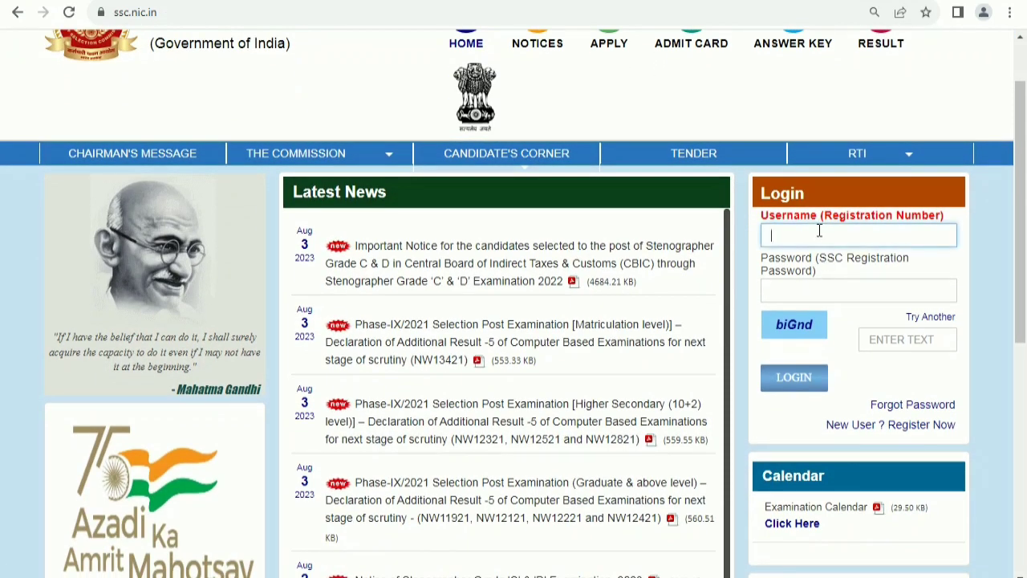
pyautogui.click(810, 295)
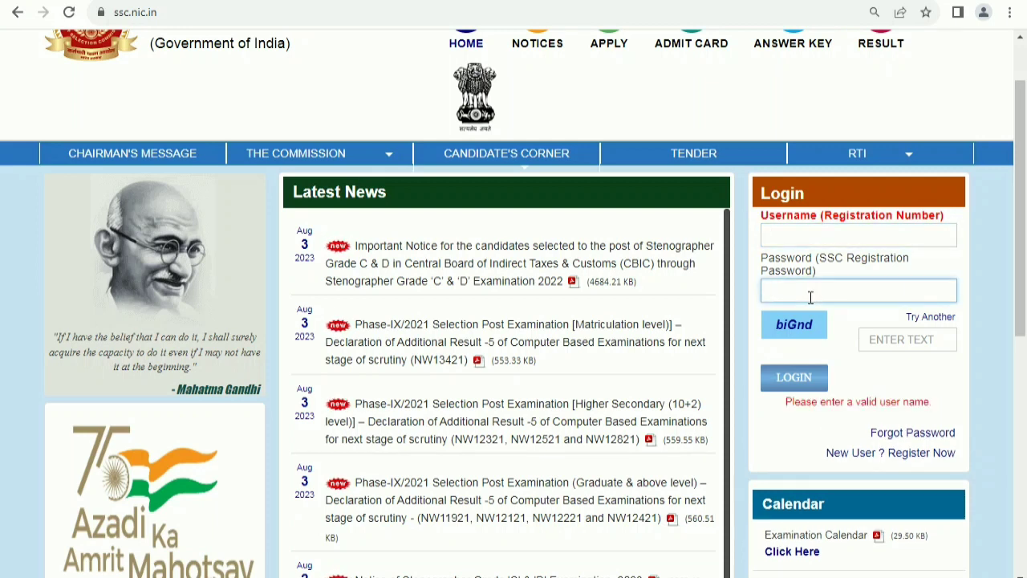
pyautogui.click(880, 335)
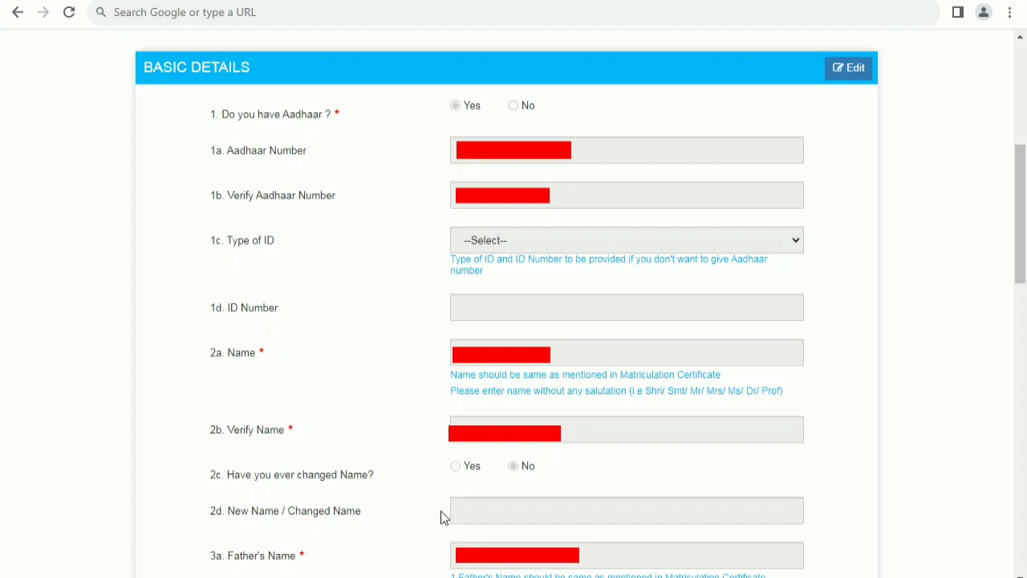
# - Scroll the logged-in registration details from Basic Details down to Additional and Contact Details
pyautogui.scroll(-8, 443, 518)
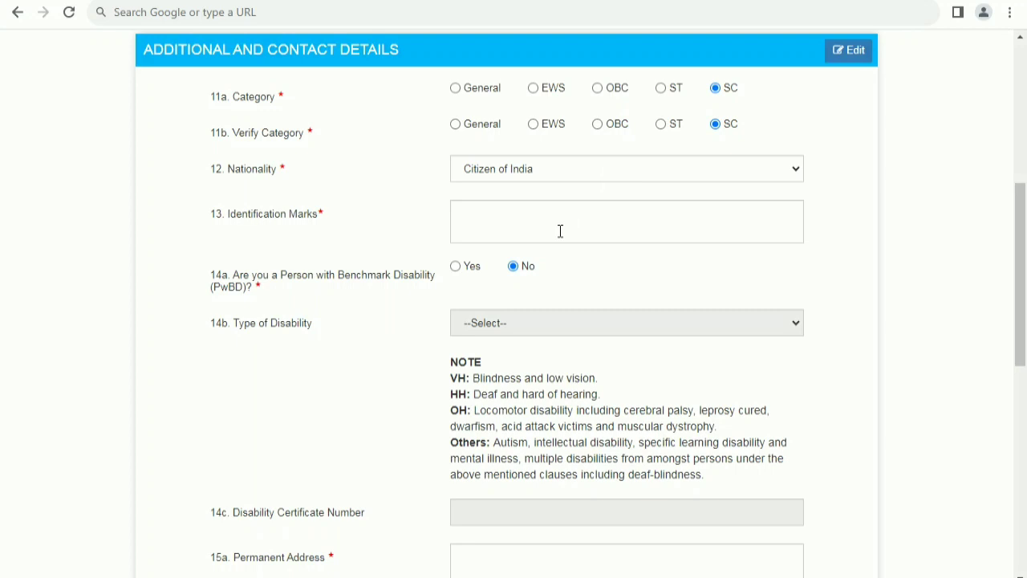
# - Scroll to the bottom of Additional and Contact Details and save them
pyautogui.scroll(-4, 560, 232)
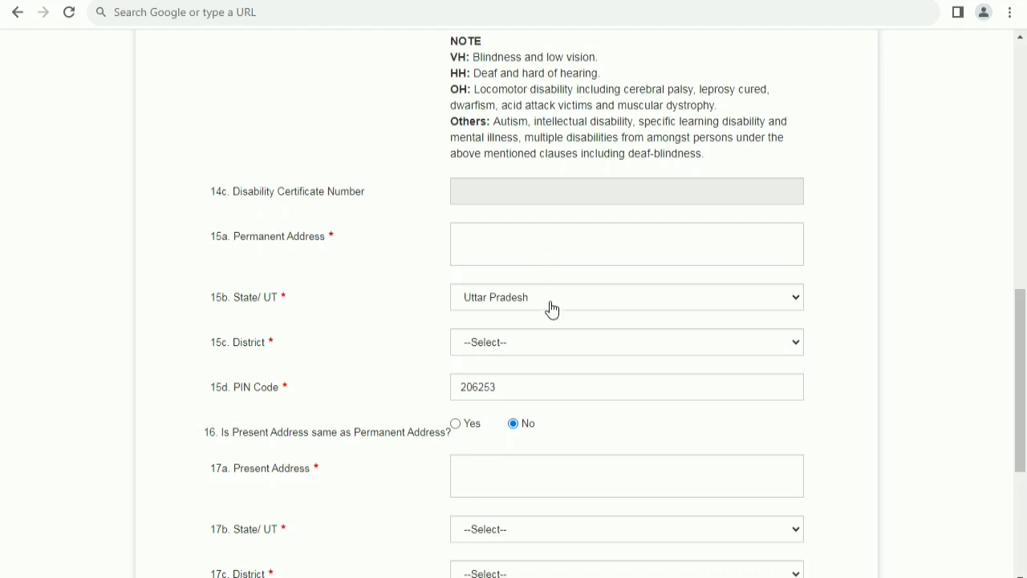
pyautogui.scroll(-3, 517, 394)
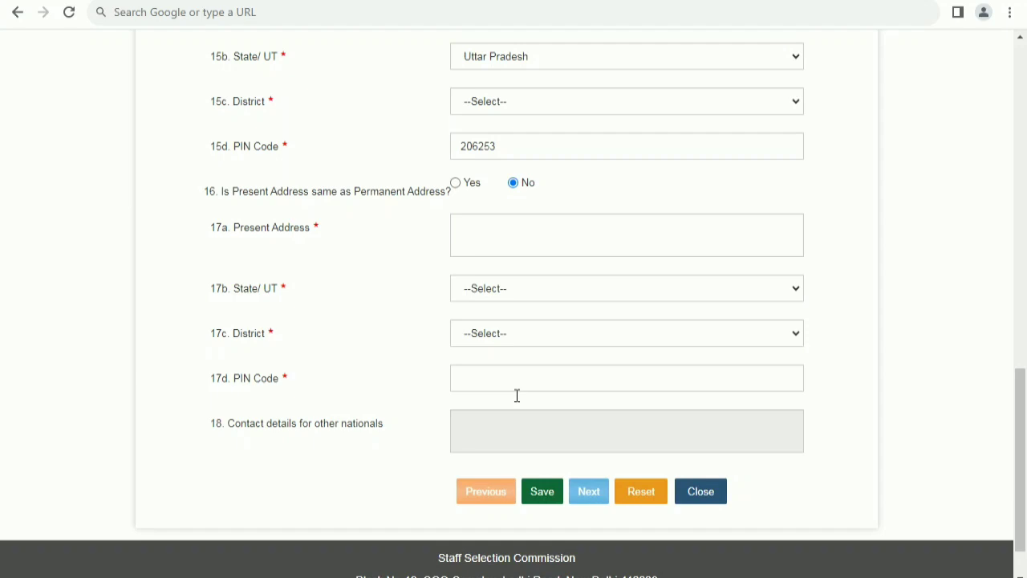
pyautogui.click(542, 489)
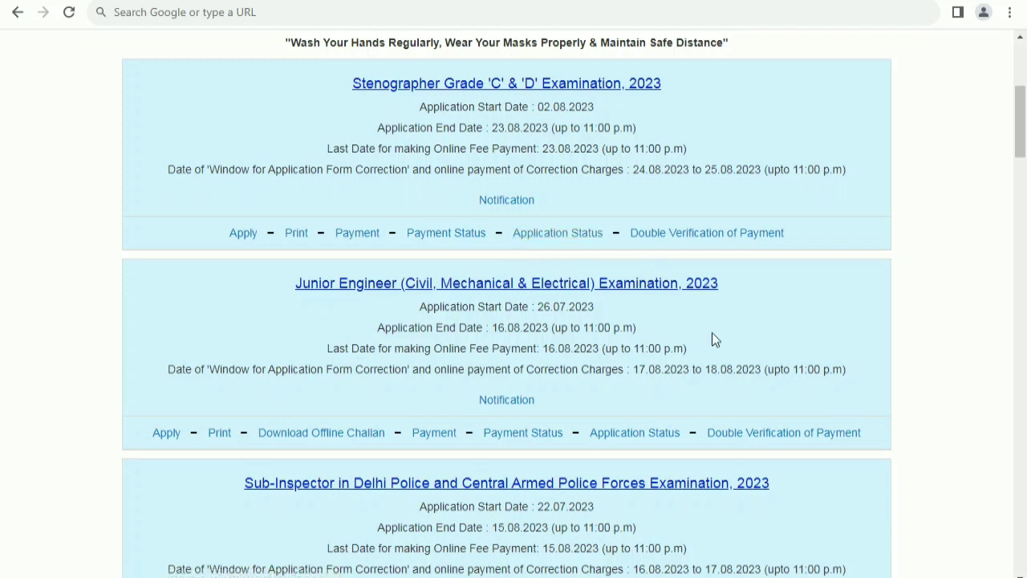
# - Start the application from the Apply link for Stenographer Grade 'C' & 'D' Examination, 2023
pyautogui.press('super+space')
pyautogui.click(239, 238)
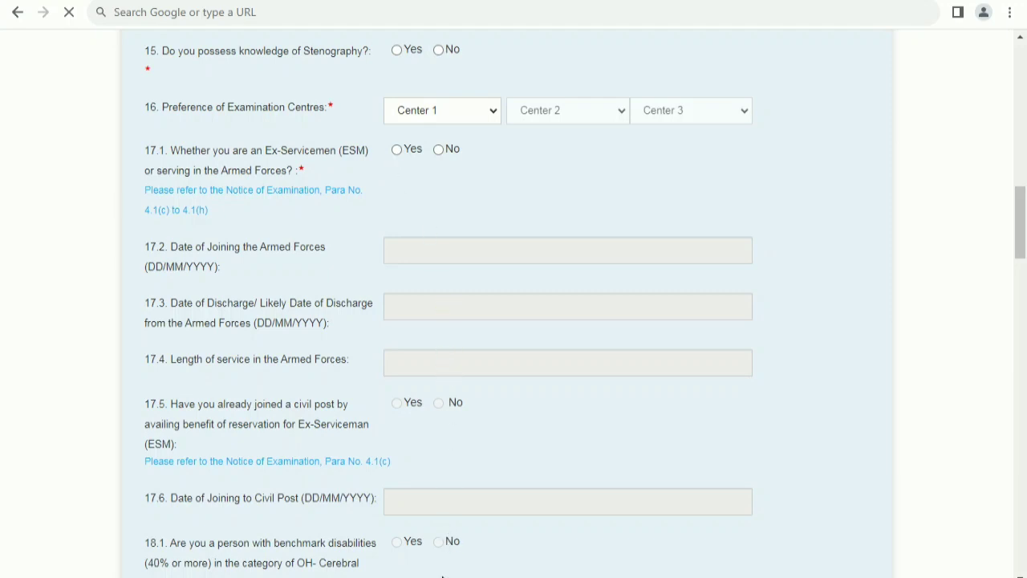
# - Answer No to question 18.4 and set English as the skill test medium in both dropdowns
pyautogui.scroll(-10, 442, 574)
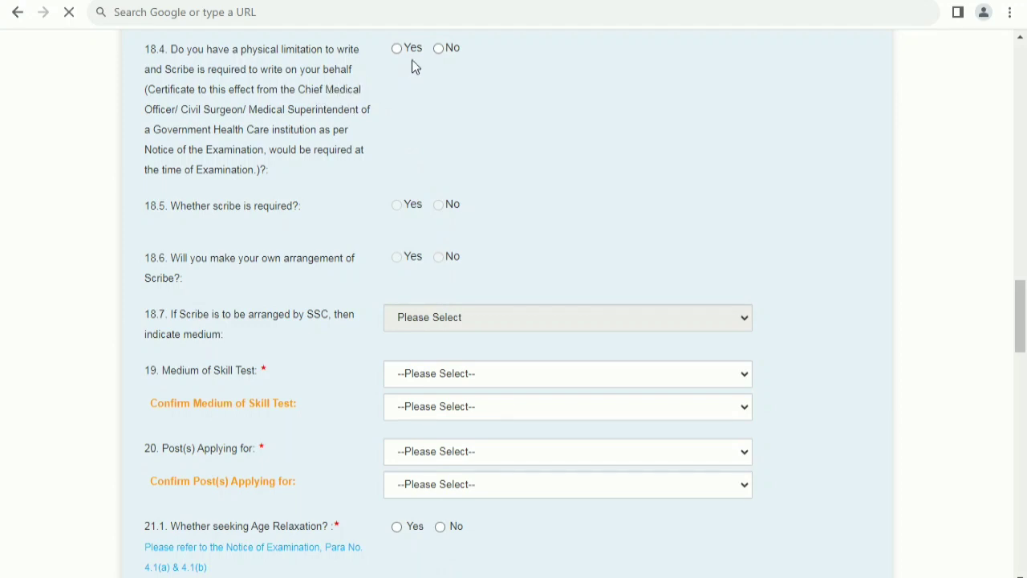
pyautogui.click(441, 52)
pyautogui.click(436, 378)
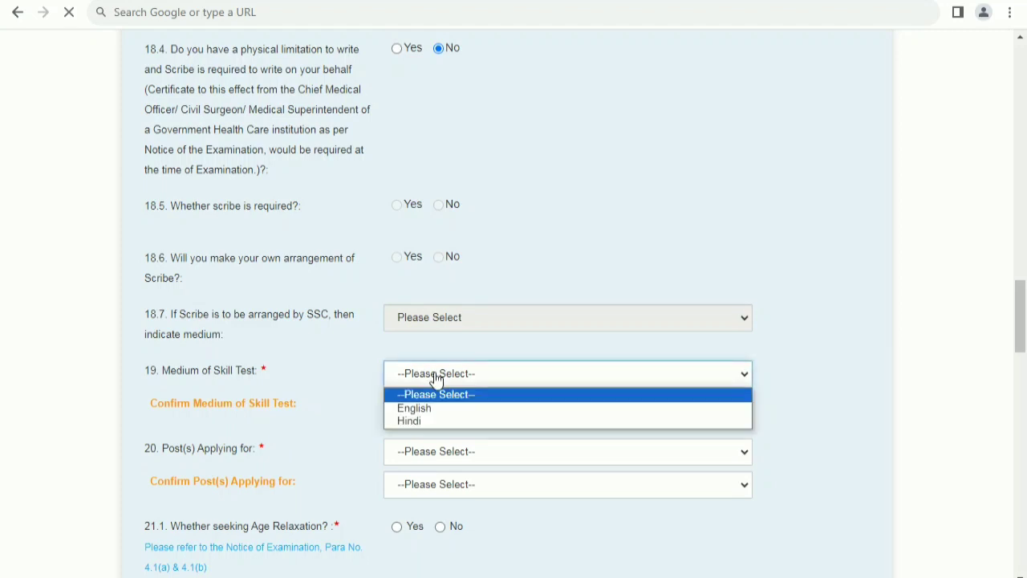
pyautogui.click(436, 378)
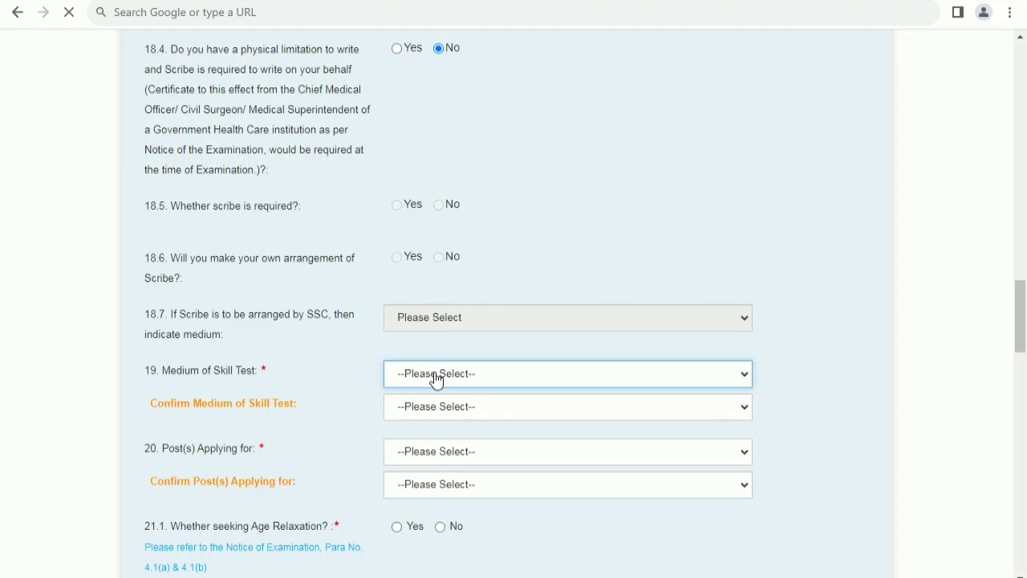
pyautogui.click(426, 423)
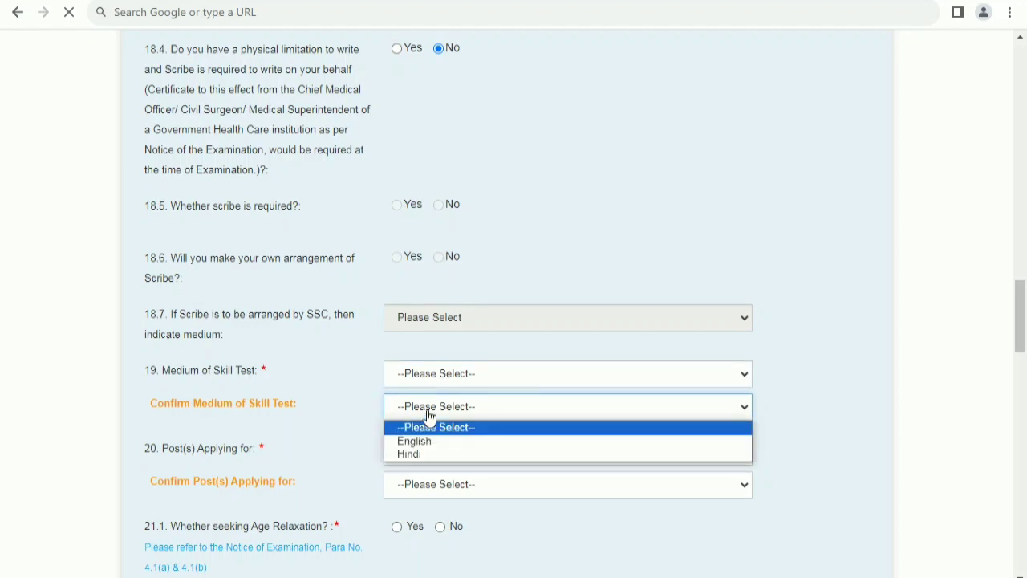
pyautogui.click(409, 385)
pyautogui.click(433, 410)
pyautogui.click(433, 411)
pyautogui.click(434, 440)
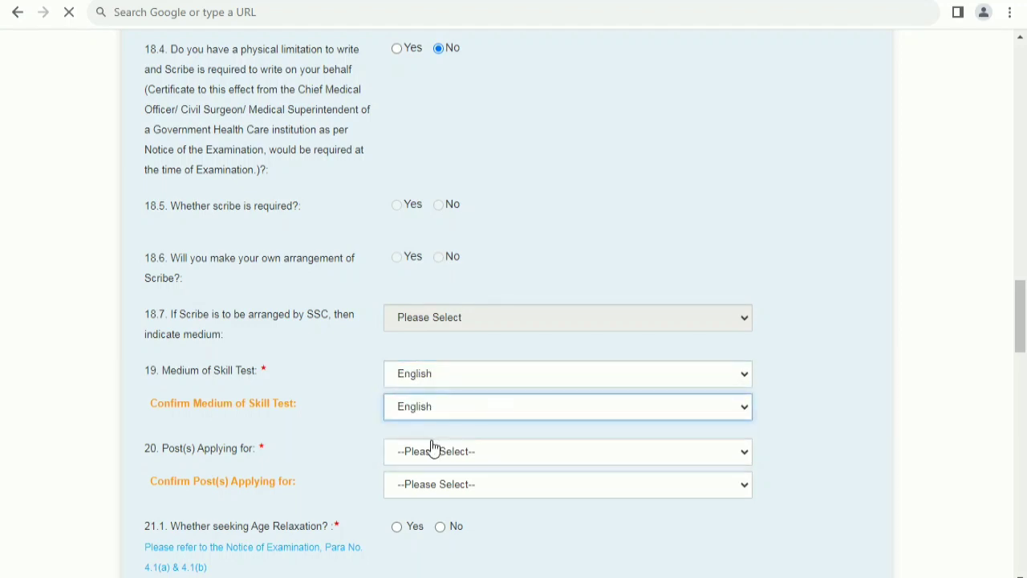
# - Choose Both (Stenographer Grade 'C' & 'D') as the posts and confirm it
pyautogui.click(462, 454)
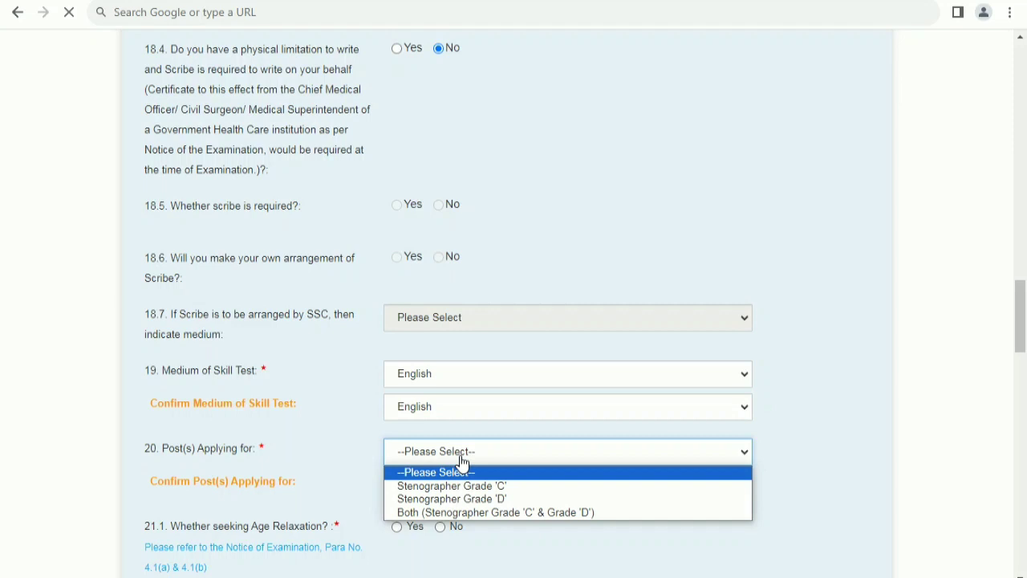
pyautogui.click(339, 449)
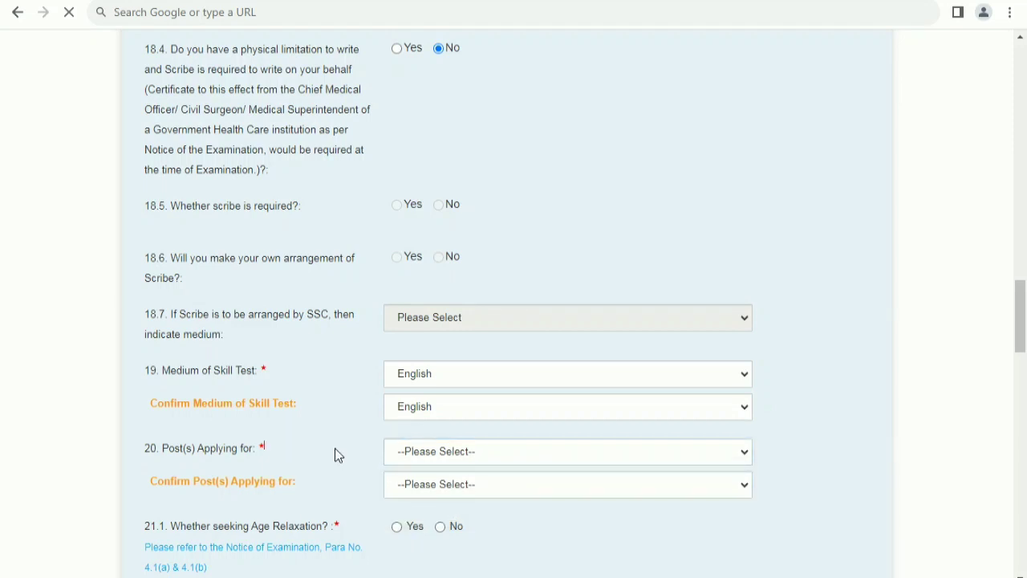
pyautogui.click(444, 484)
pyautogui.click(440, 454)
pyautogui.click(437, 486)
pyautogui.click(440, 463)
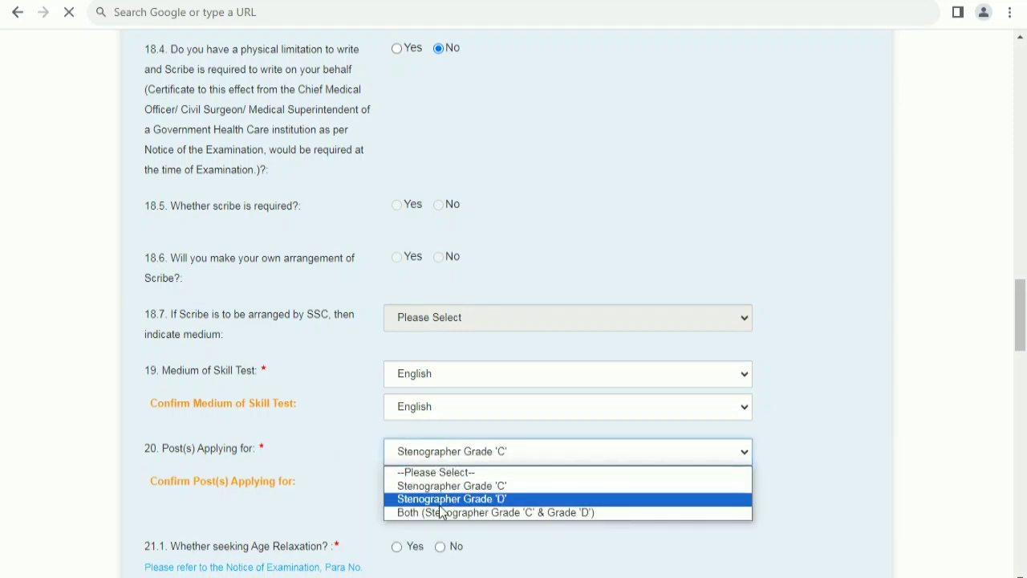
pyautogui.click(438, 513)
pyautogui.click(440, 497)
pyautogui.click(432, 546)
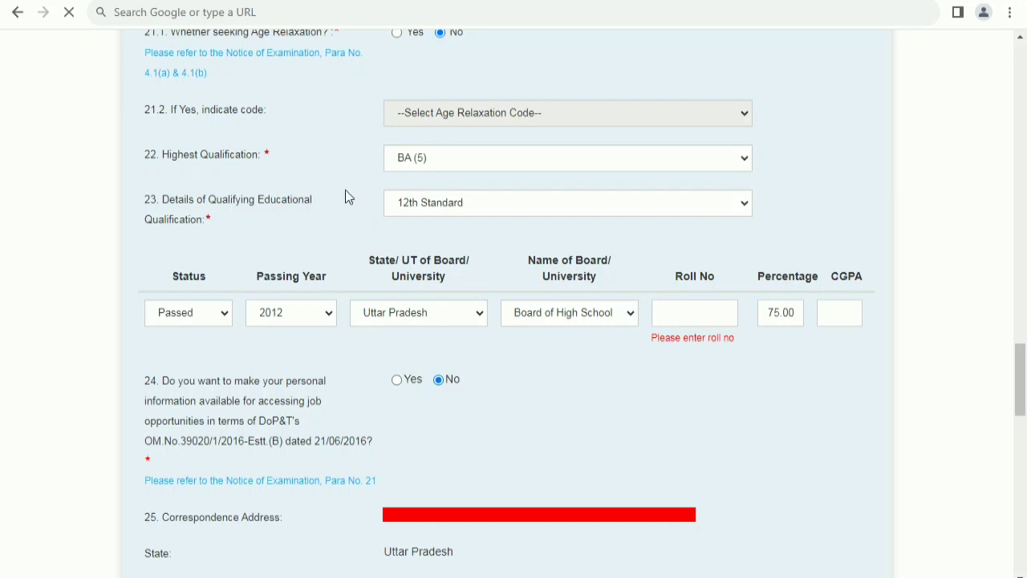
pyautogui.click(431, 166)
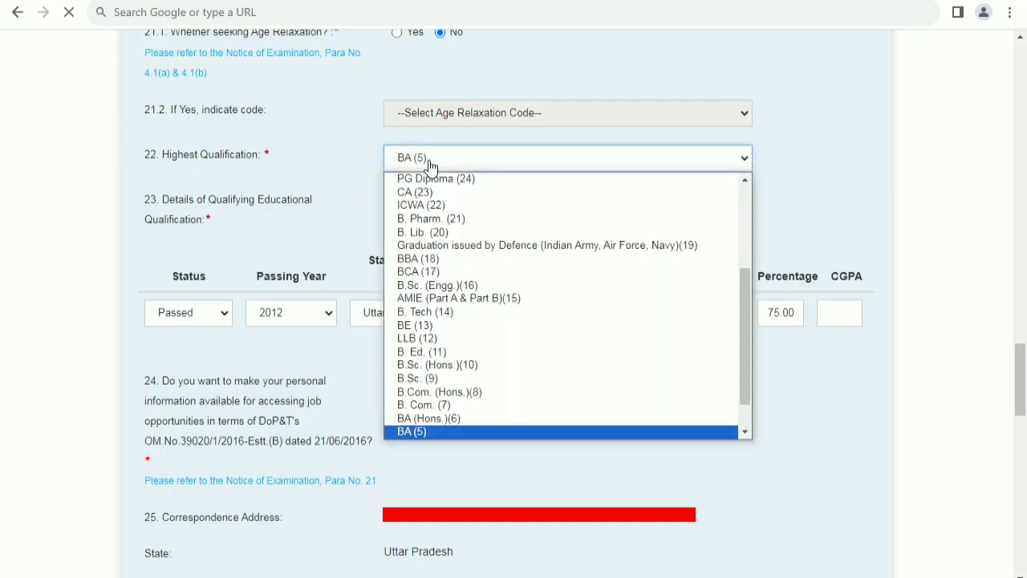
pyautogui.click(431, 165)
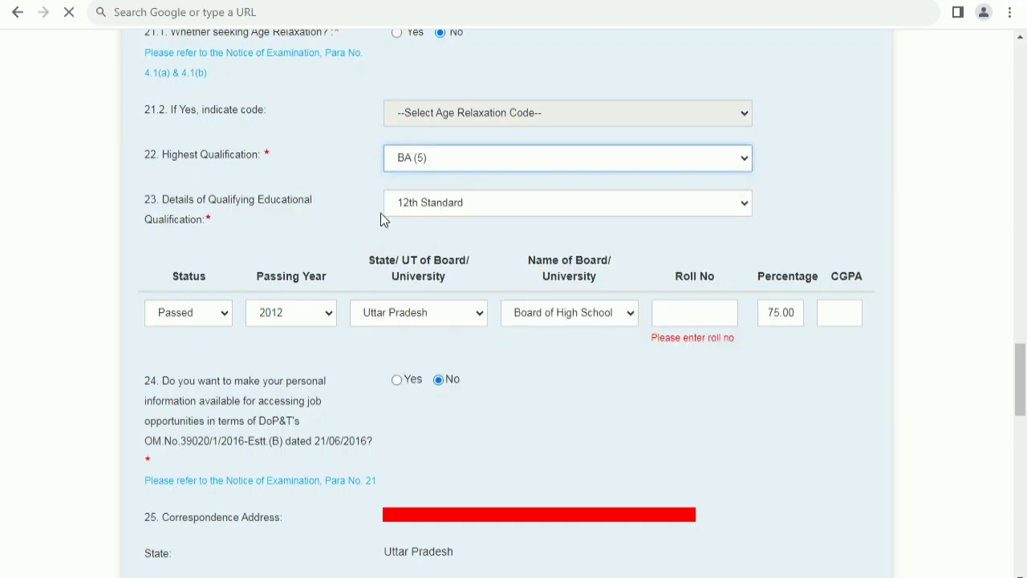
pyautogui.click(452, 208)
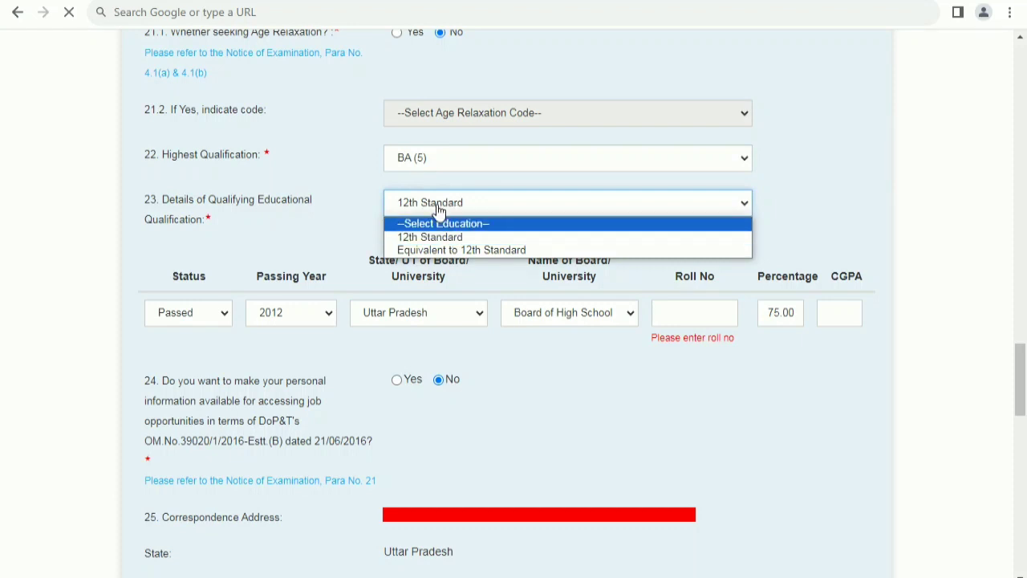
pyautogui.click(439, 207)
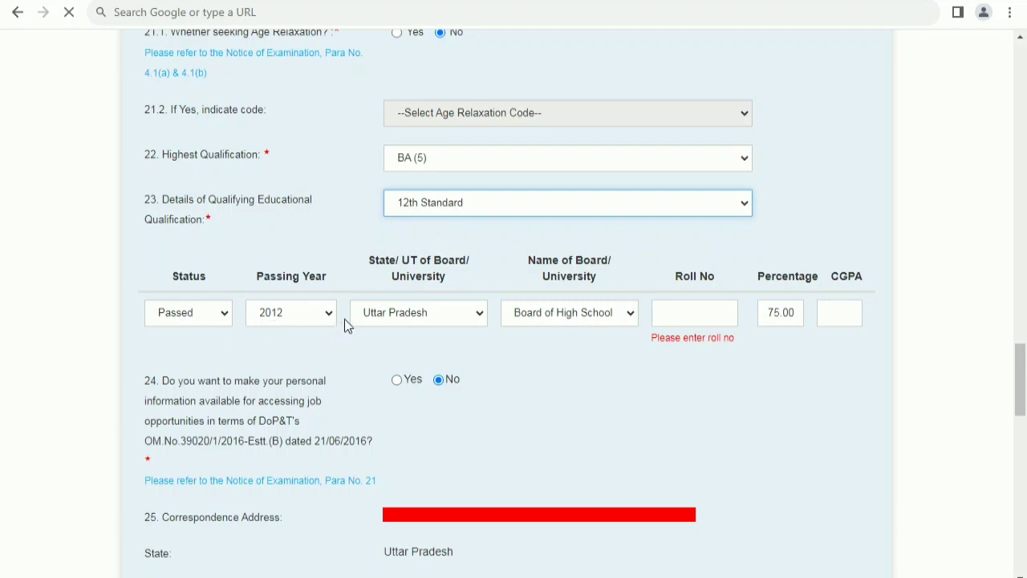
pyautogui.click(574, 326)
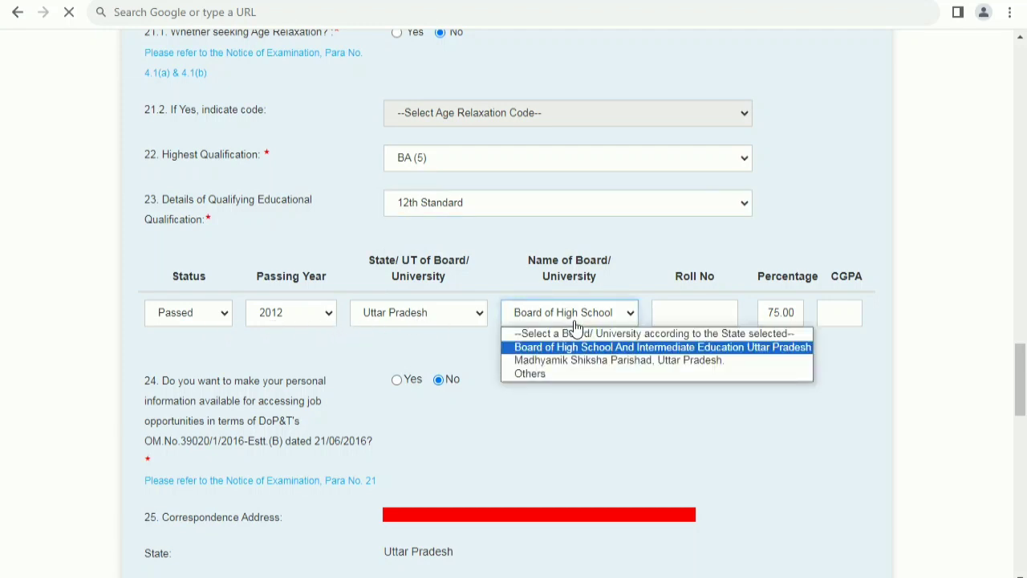
pyautogui.click(573, 324)
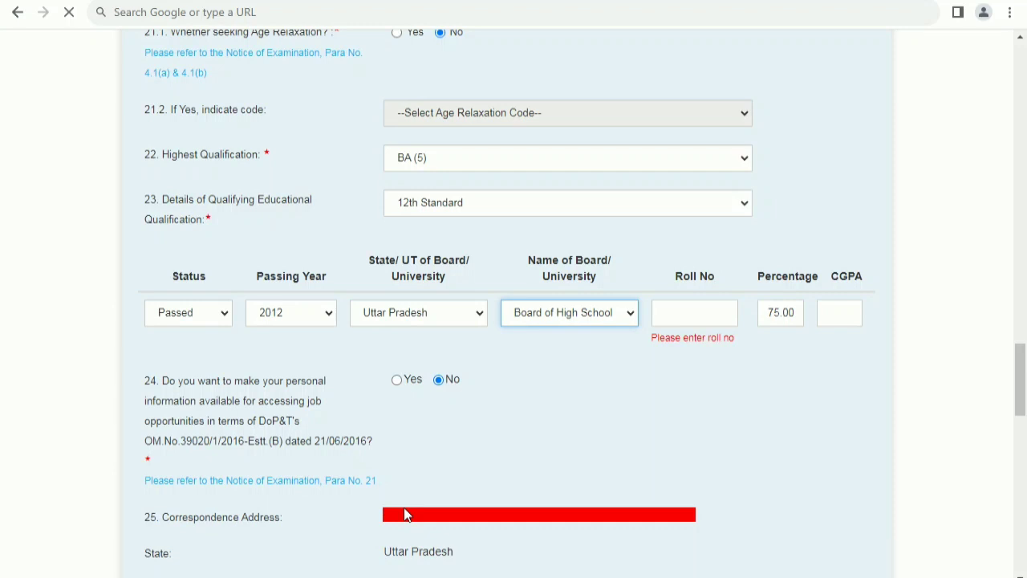
# - Scroll to the photograph section and select Yes for question 28 (photo taken on/after 03-May-2023)
pyautogui.scroll(-10, 433, 537)
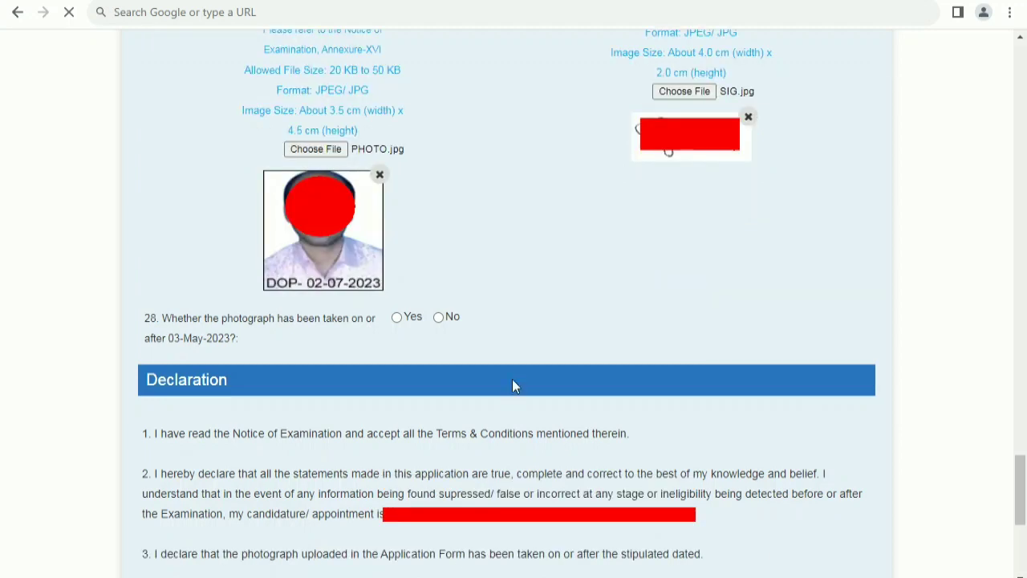
pyautogui.click(396, 320)
# - Scroll down the exam listing to the notification's Re-Apply, Print and Payment links
pyautogui.scroll(-5, 514, 321)
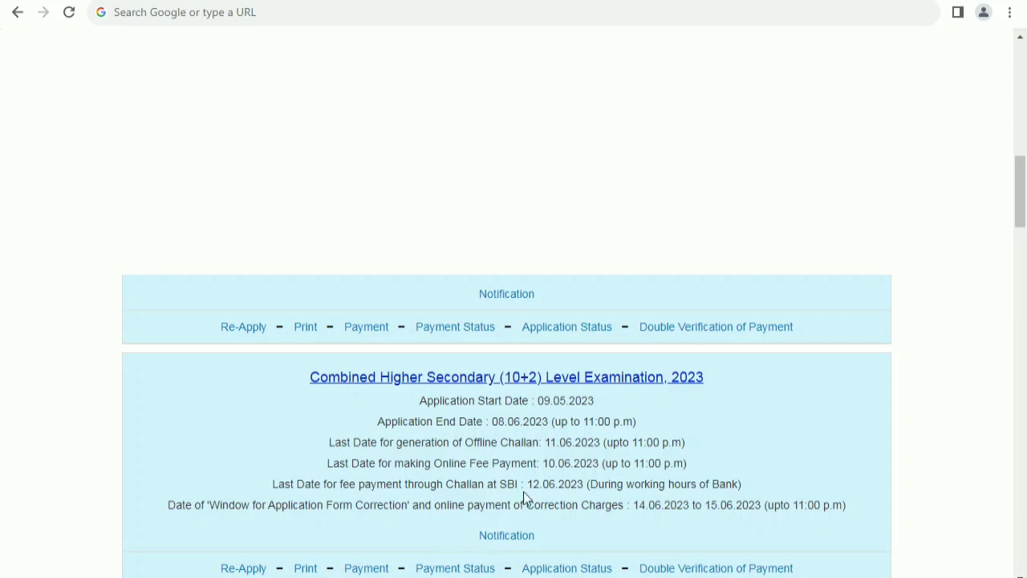
# - Run Double Verification of Payment for the exam to view its Rs. 100.00 transaction status
pyautogui.click(673, 341)
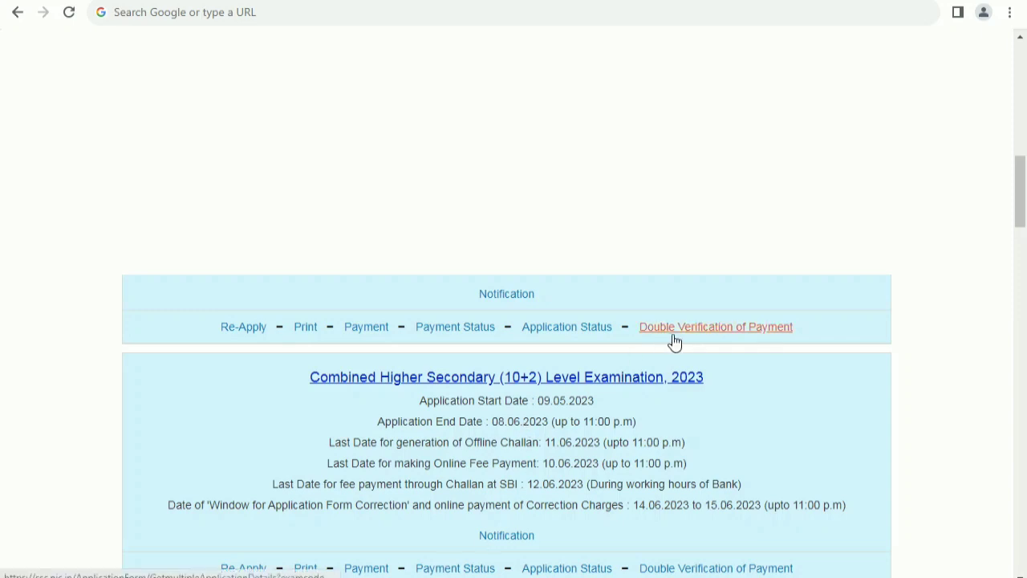
pyautogui.click(722, 332)
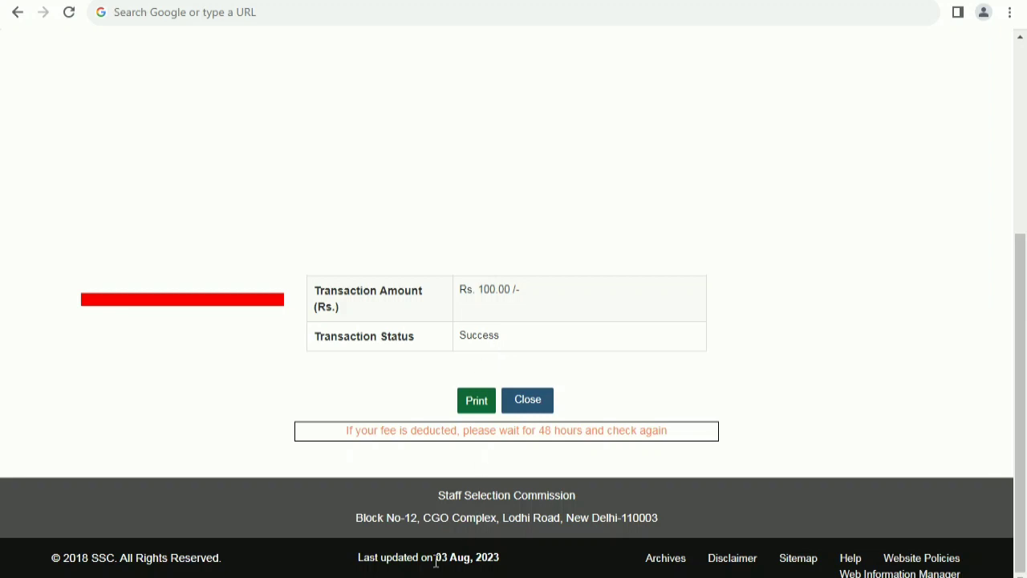
# - Close the Rs. 100.00 payment status page to return to the exam listing
pyautogui.click(527, 399)
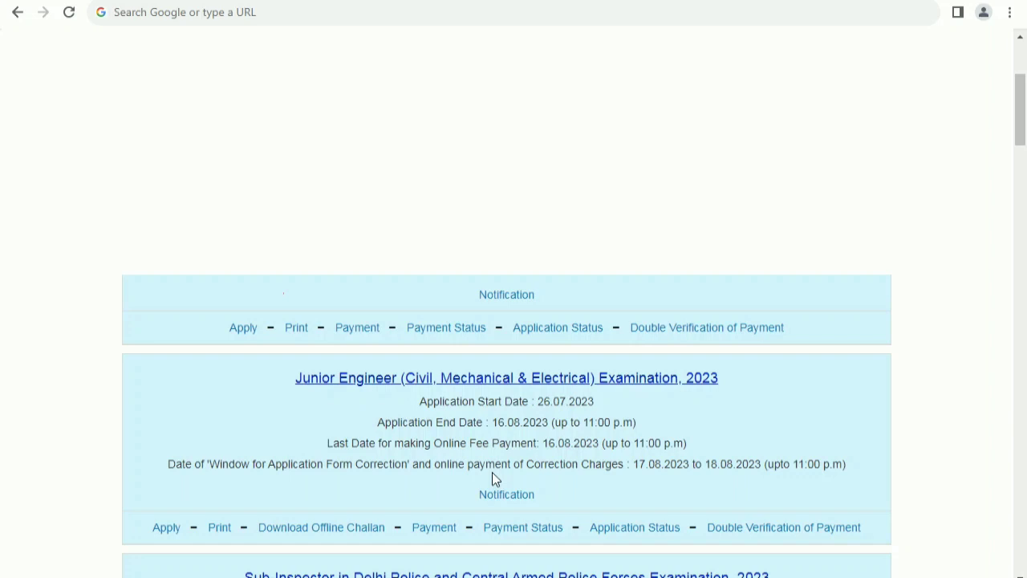
pyautogui.click(378, 337)
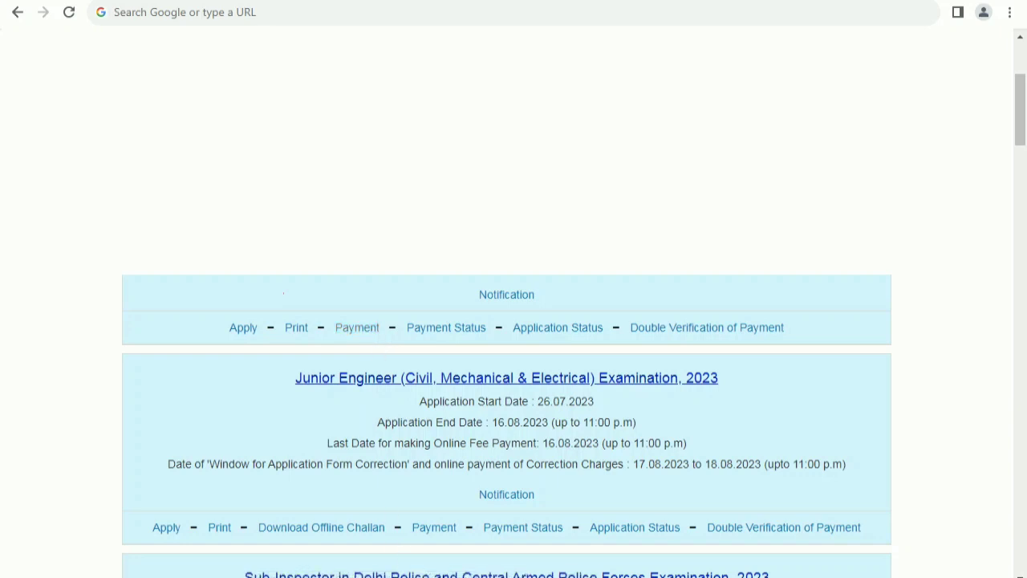